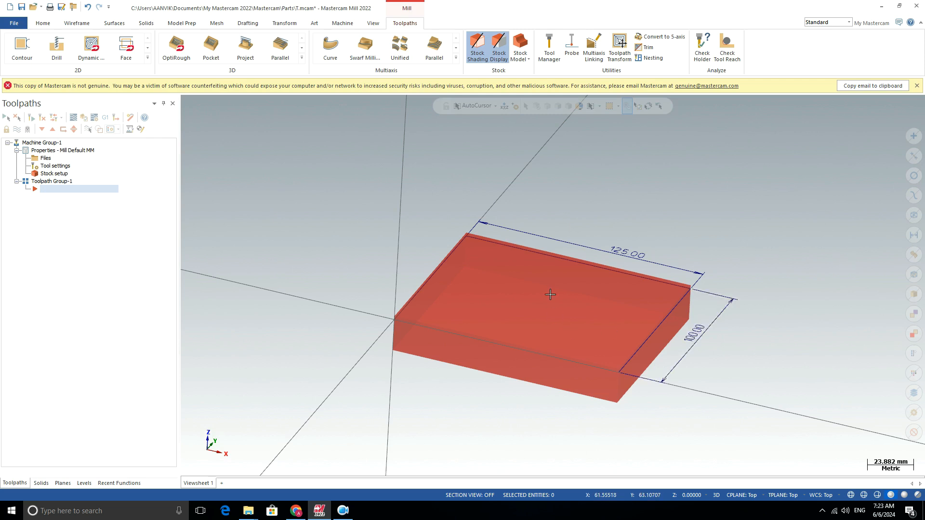
Step: Examine the rectangular stock block and its position relative to the origin from above and from the side
{"action": "scroll", "coordinate": [550, 291], "scroll_direction": "up", "scroll_amount": 1}
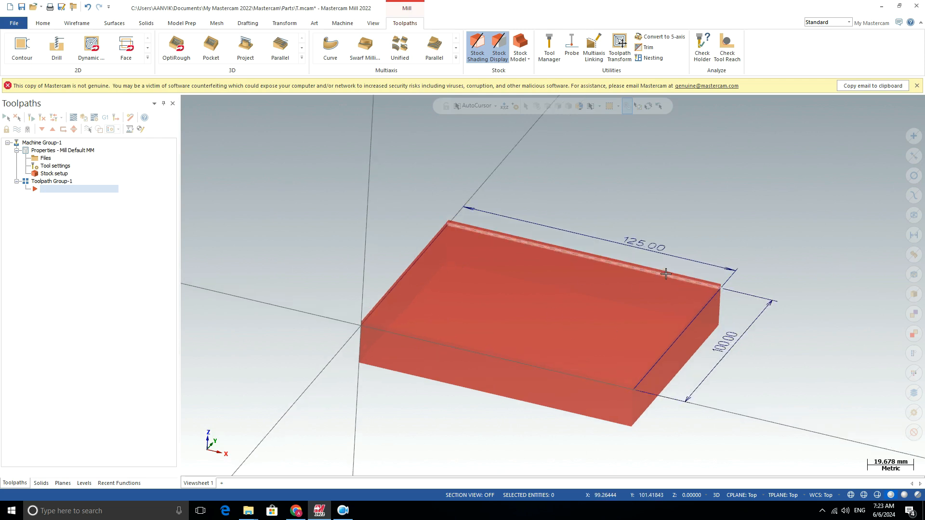
{"action": "scroll", "coordinate": [707, 228], "scroll_direction": "down", "scroll_amount": 1}
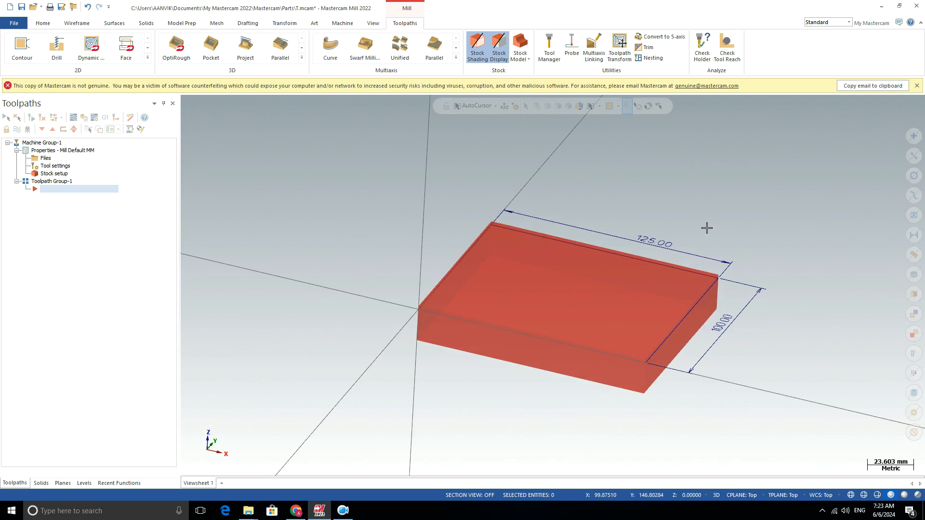
{"action": "mouse_move", "coordinate": [391, 233]}
{"action": "middle_mouse_down"}
{"action": "mouse_move", "coordinate": [409, 232]}
{"action": "mouse_move", "coordinate": [382, 238]}
{"action": "middle_mouse_up"}
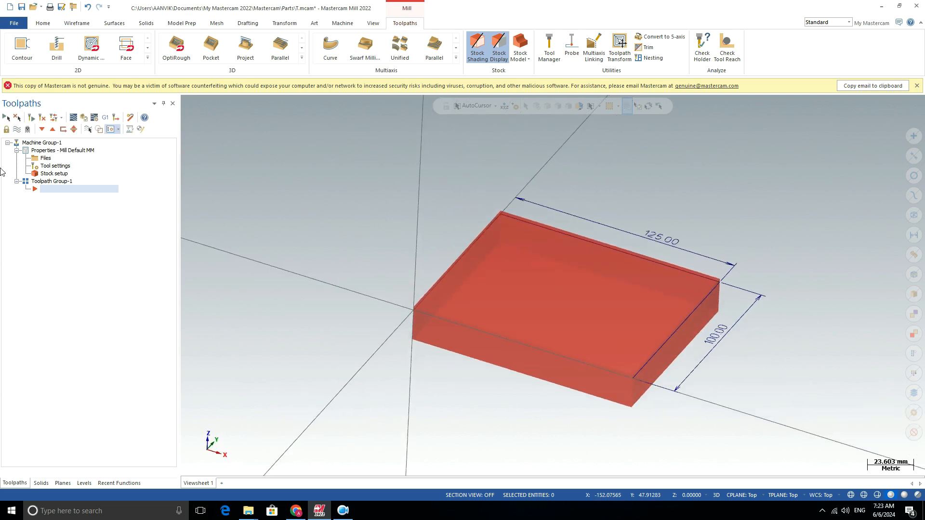
{"action": "mouse_move", "coordinate": [357, 384]}
{"action": "middle_mouse_down"}
{"action": "mouse_move", "coordinate": [362, 348]}
{"action": "mouse_move", "coordinate": [392, 350]}
{"action": "middle_mouse_up"}
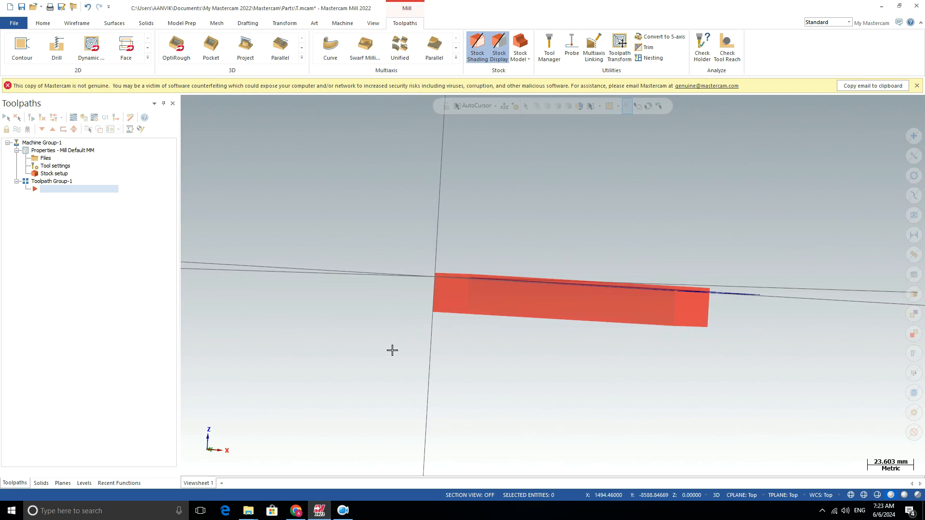
{"action": "scroll", "coordinate": [438, 276], "scroll_direction": "up", "scroll_amount": 6}
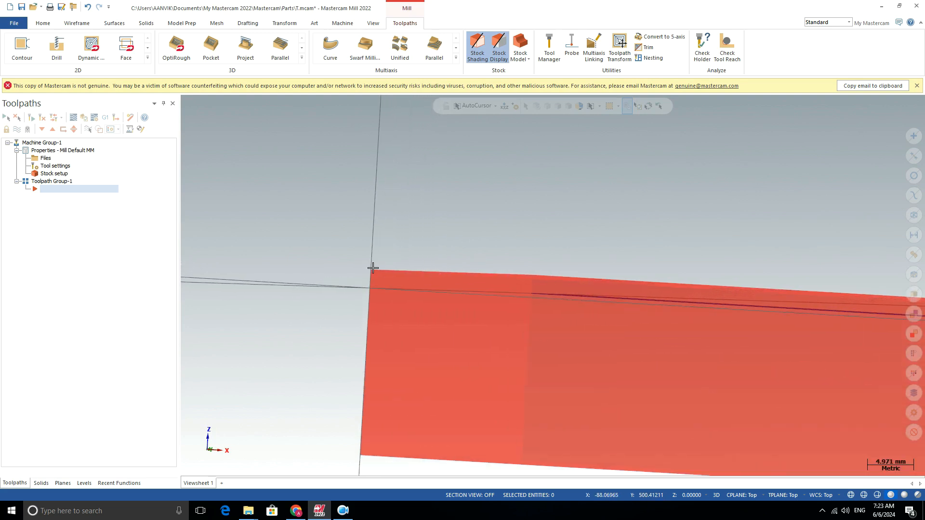
{"action": "scroll", "coordinate": [428, 310], "scroll_direction": "down", "scroll_amount": 3}
{"action": "middle_click_drag", "start_coordinate": [357, 261], "coordinate": [338, 279]}
Step: Fit the rectangular stock to all entities in the stock setup, and set its size to Y 125, X 150 and Z 20 mm
{"action": "left_click", "coordinate": [56, 175]}
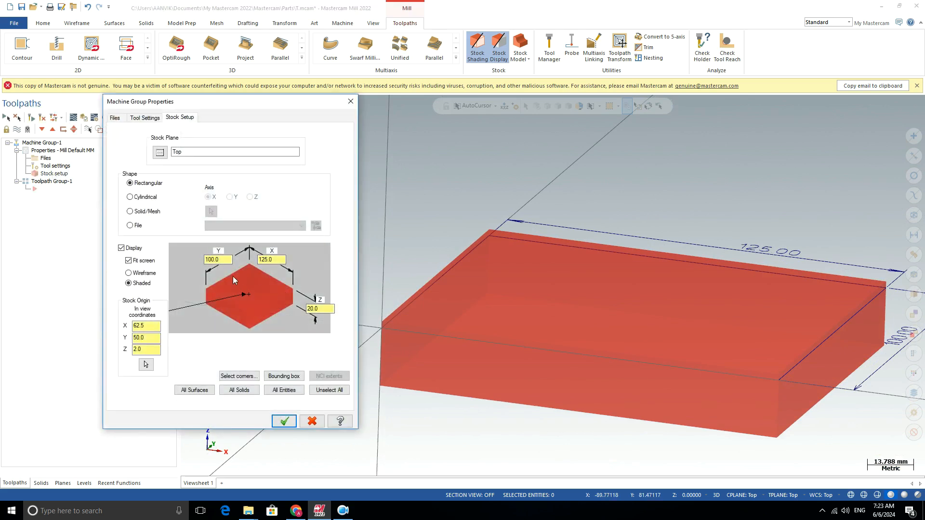
{"action": "left_click", "coordinate": [285, 390]}
{"action": "left_click_drag", "start_coordinate": [206, 260], "coordinate": [289, 261]}
{"action": "left_click", "coordinate": [322, 309]}
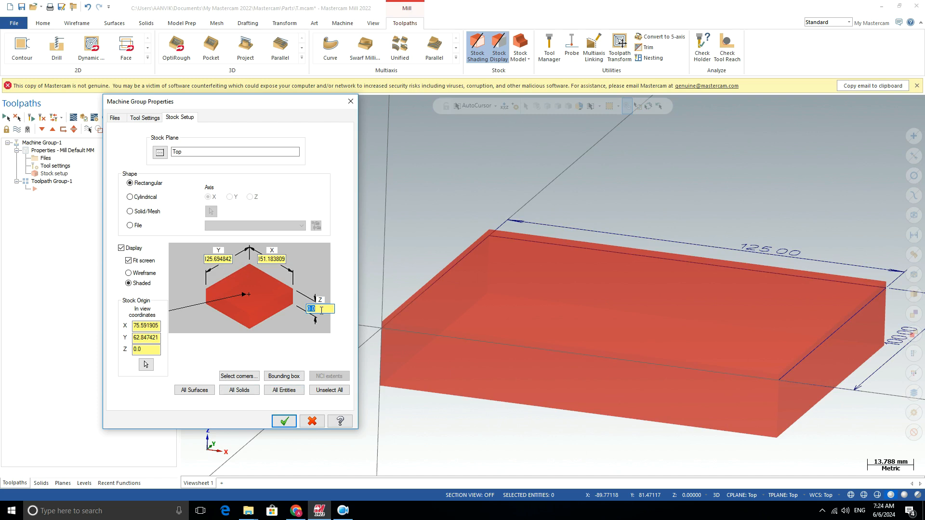
{"action": "left_click", "coordinate": [206, 258]}
{"action": "type", "text": "125"}
{"action": "left_click", "coordinate": [273, 259]}
{"action": "type", "text": "150"}
{"action": "left_click", "coordinate": [320, 309]}
{"action": "type", "text": "20"}
Step: Set the stock origin to X 75 and Y 62.5 and apply the stock setup
{"action": "left_click", "coordinate": [147, 350]}
{"action": "left_click", "coordinate": [143, 326]}
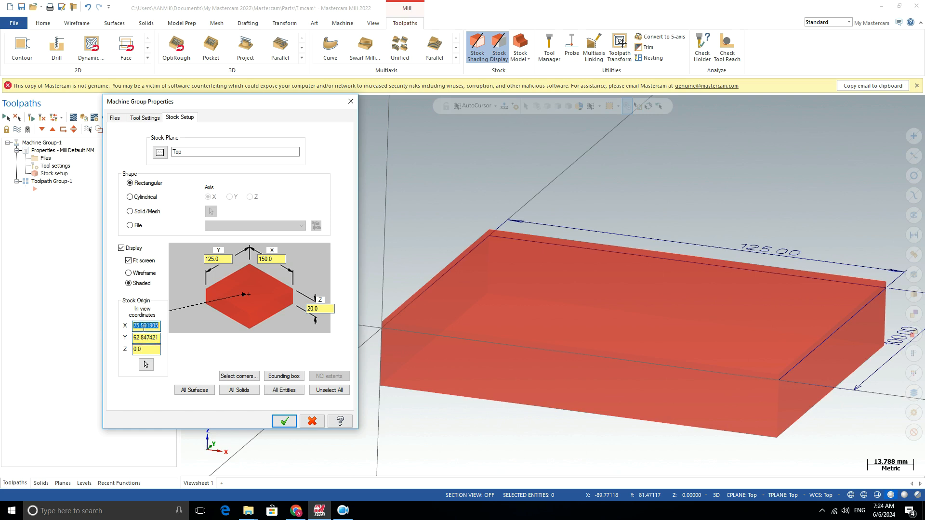
{"action": "type", "text": "75"}
{"action": "left_click", "coordinate": [144, 339]}
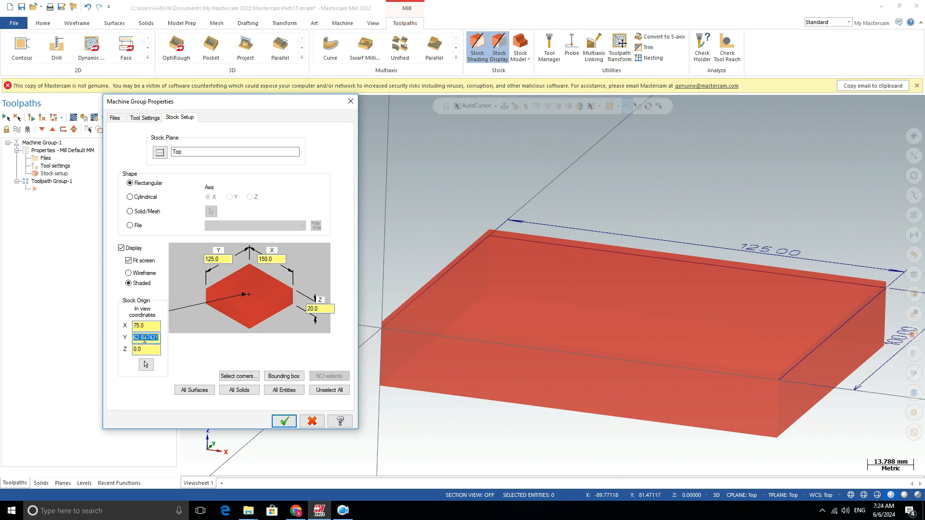
{"action": "type", "text": "62.5"}
{"action": "left_click", "coordinate": [143, 350]}
{"action": "left_click", "coordinate": [284, 422]}
Step: Reopen the stock setup and set the rectangular stock size to X 125 and Y 100 mm
{"action": "scroll", "coordinate": [380, 354], "scroll_direction": "down", "scroll_amount": 2}
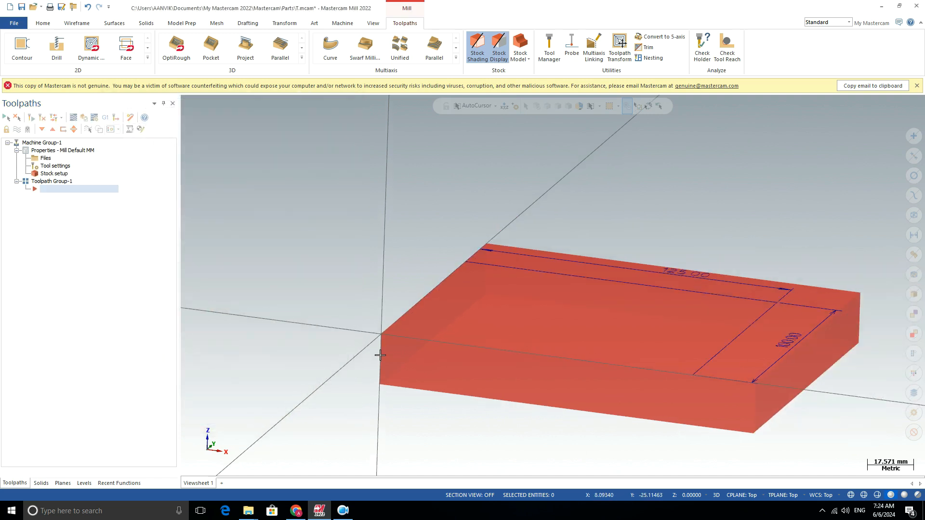
{"action": "middle_click_drag", "start_coordinate": [379, 354], "coordinate": [389, 318]}
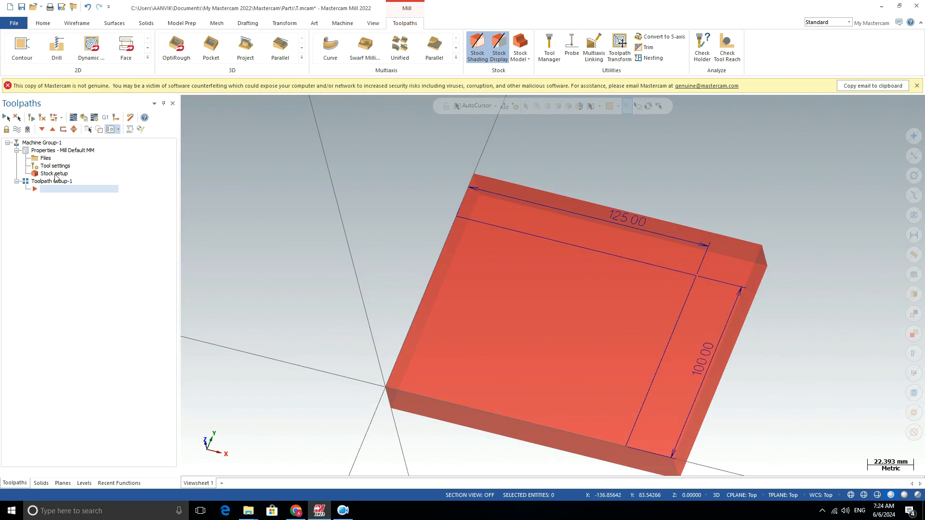
{"action": "left_click", "coordinate": [54, 174]}
{"action": "left_click", "coordinate": [218, 259]}
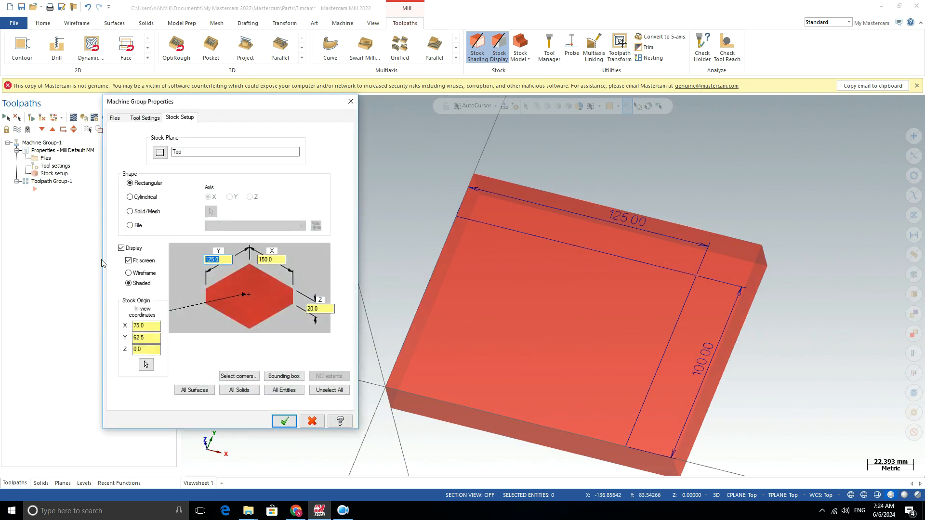
{"action": "left_click", "coordinate": [145, 326]}
{"action": "left_click", "coordinate": [146, 338]}
{"action": "left_click", "coordinate": [264, 260]}
{"action": "type", "text": "125"}
{"action": "left_click", "coordinate": [227, 256]}
{"action": "type", "text": "100"}
Step: Set the stock origin to Y 50 and X 62.5 and apply the stock setup
{"action": "left_click_drag", "start_coordinate": [149, 338], "coordinate": [129, 335]}
{"action": "type", "text": "50"}
{"action": "key", "text": "shift+Tab"}
{"action": "type", "text": "62.5"}
{"action": "left_click", "coordinate": [284, 422]}
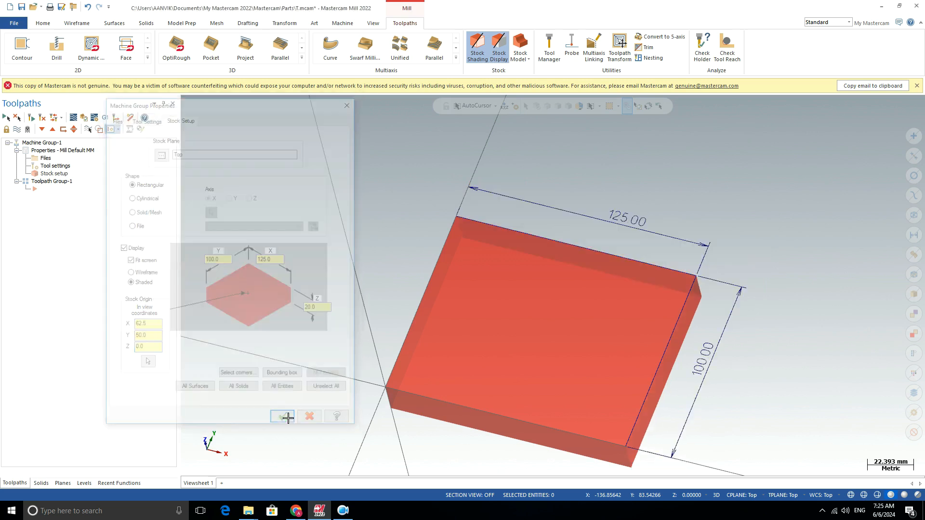
Step: Set the stock's Z height to 22 mm and its origin Z to 2 in the stock setup
{"action": "middle_click_drag", "start_coordinate": [516, 408], "coordinate": [399, 338]}
{"action": "double_click", "coordinate": [56, 174]}
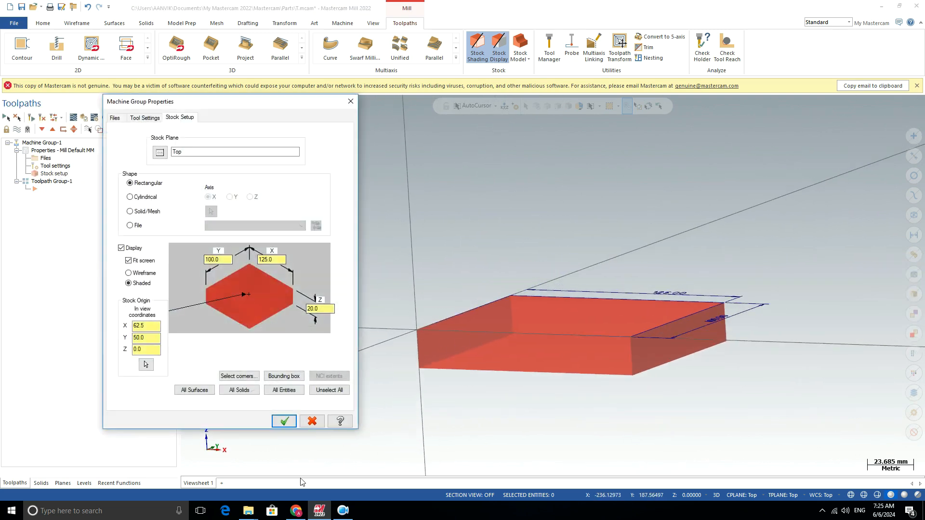
{"action": "double_click", "coordinate": [320, 309]}
{"action": "type", "text": "21"}
{"action": "key", "text": "BackSpace"}
{"action": "type", "text": "2"}
{"action": "left_click", "coordinate": [151, 350]}
{"action": "type", "text": "2"}
{"action": "key", "text": "Tab"}
{"action": "left_click", "coordinate": [284, 422]}
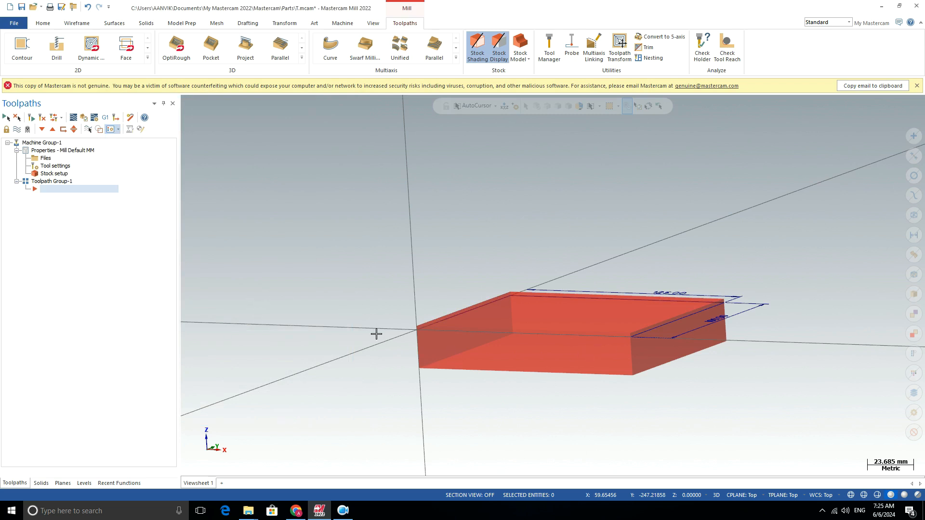
Step: Inspect the stock's upper corner at the origin and set the stock origin Z to 0
{"action": "scroll", "coordinate": [385, 328], "scroll_direction": "up", "scroll_amount": 3}
{"action": "scroll", "coordinate": [312, 295], "scroll_direction": "up", "scroll_amount": 2}
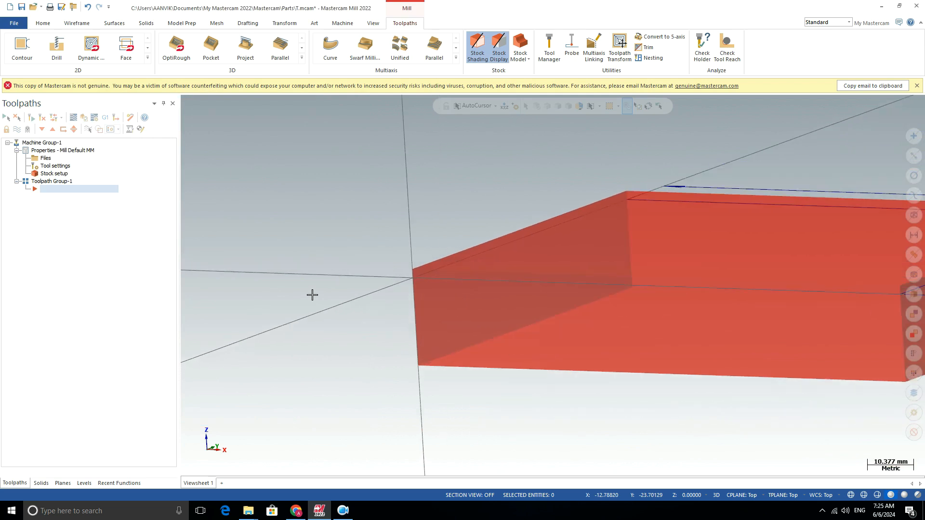
{"action": "scroll", "coordinate": [312, 295], "scroll_direction": "down", "scroll_amount": 4}
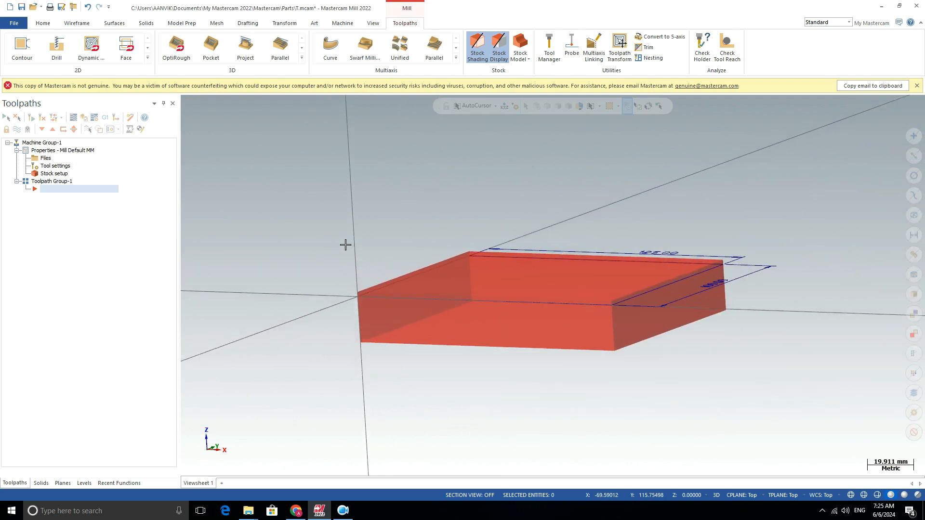
{"action": "scroll", "coordinate": [345, 245], "scroll_direction": "up", "scroll_amount": 2}
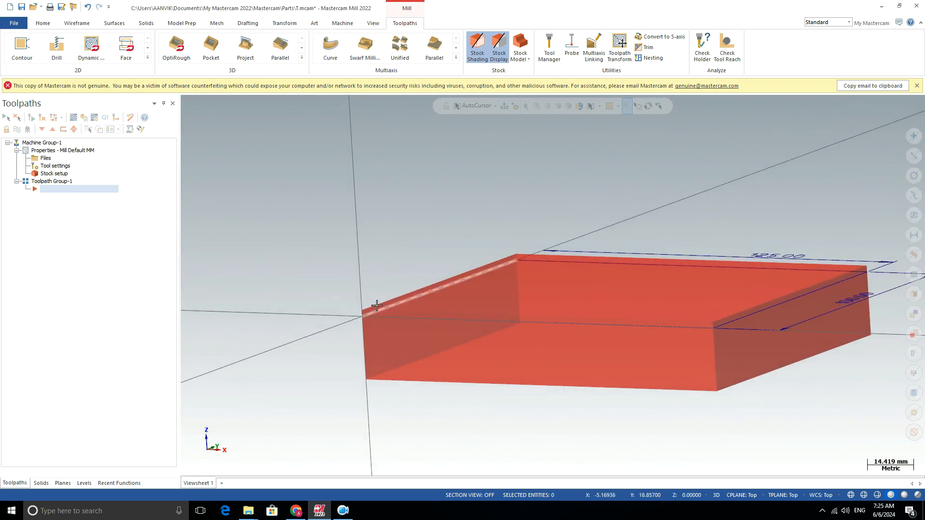
{"action": "left_click", "coordinate": [54, 173]}
{"action": "double_click", "coordinate": [140, 350]}
{"action": "type", "text": "0"}
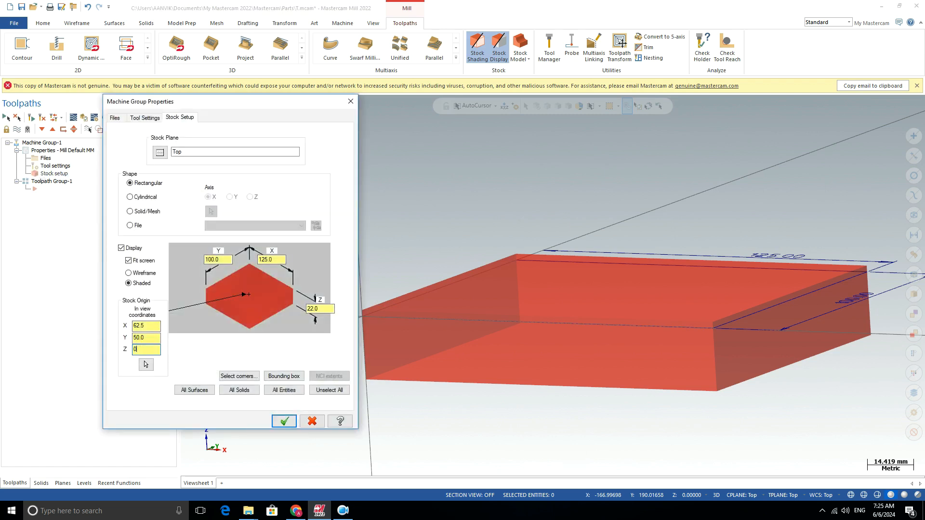
{"action": "key", "text": "shift+Tab"}
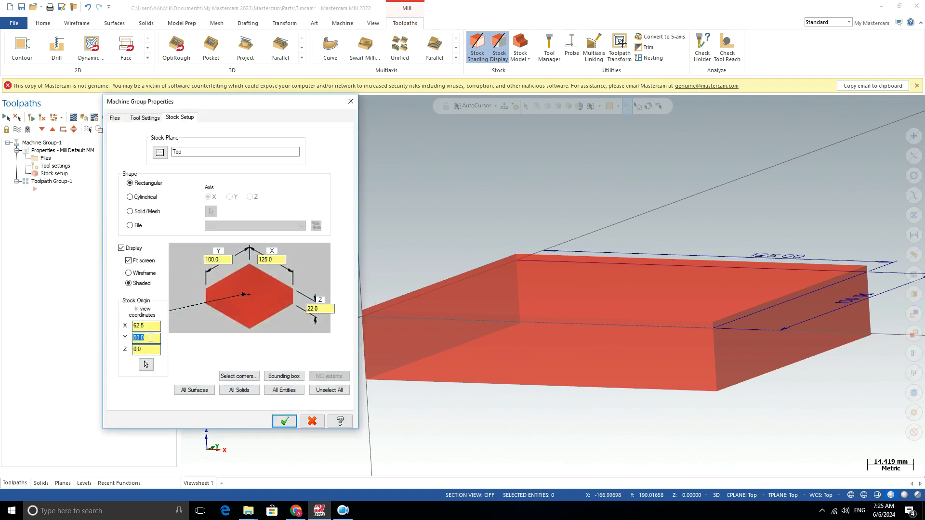
{"action": "left_click", "coordinate": [284, 421]}
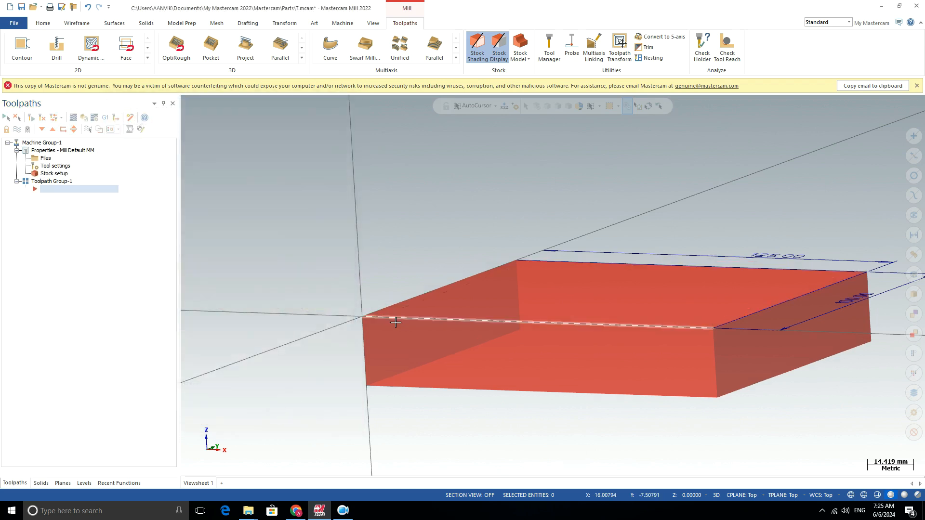
Step: Create a 2D Face toolpath for the stock's top, accepting the geometry in 3D wireframe chaining
{"action": "scroll", "coordinate": [361, 316], "scroll_direction": "up", "scroll_amount": 1}
{"action": "scroll", "coordinate": [341, 318], "scroll_direction": "down", "scroll_amount": 3}
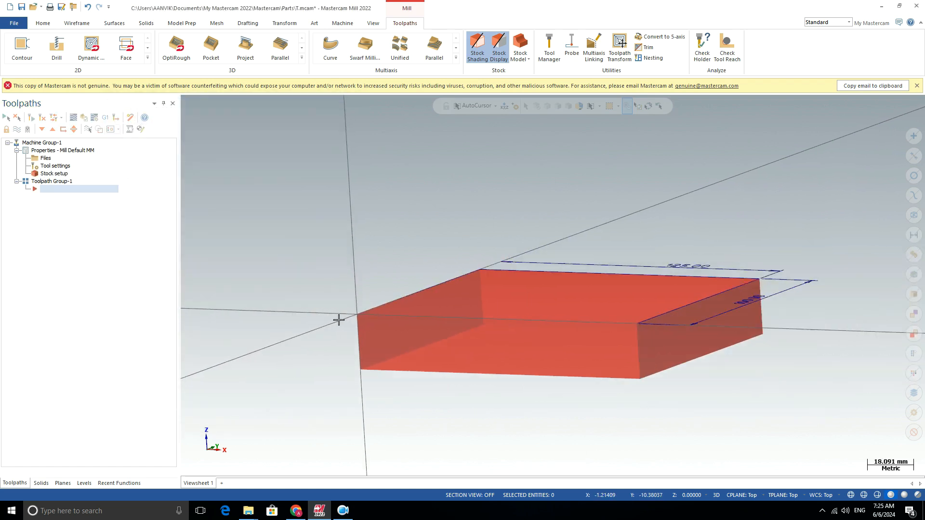
{"action": "mouse_move", "coordinate": [276, 317]}
{"action": "middle_mouse_down"}
{"action": "mouse_move", "coordinate": [320, 336]}
{"action": "mouse_move", "coordinate": [299, 316]}
{"action": "mouse_move", "coordinate": [291, 320]}
{"action": "middle_mouse_up"}
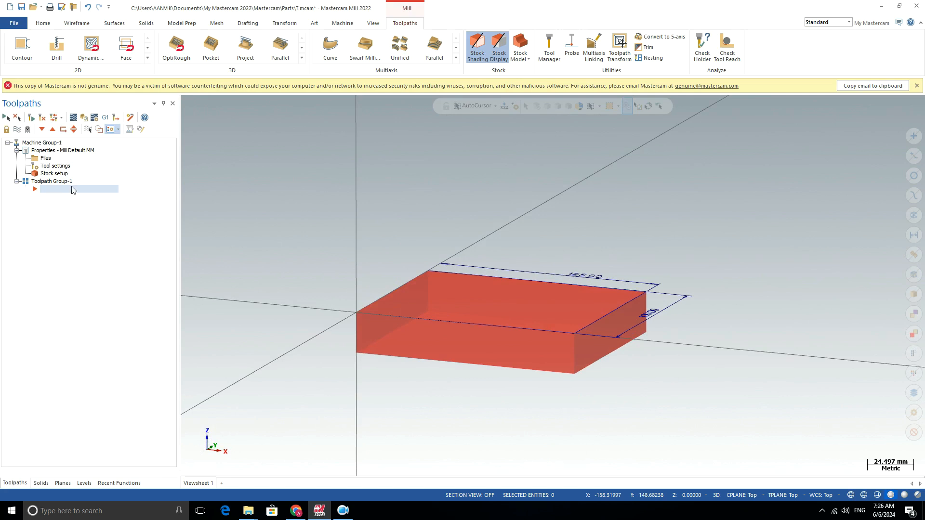
{"action": "left_click", "coordinate": [126, 48]}
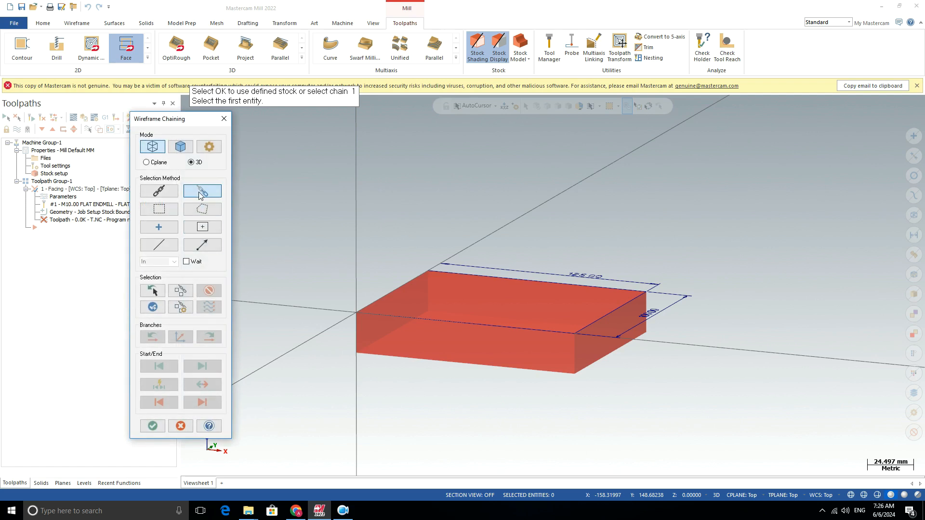
{"action": "left_click", "coordinate": [159, 191]}
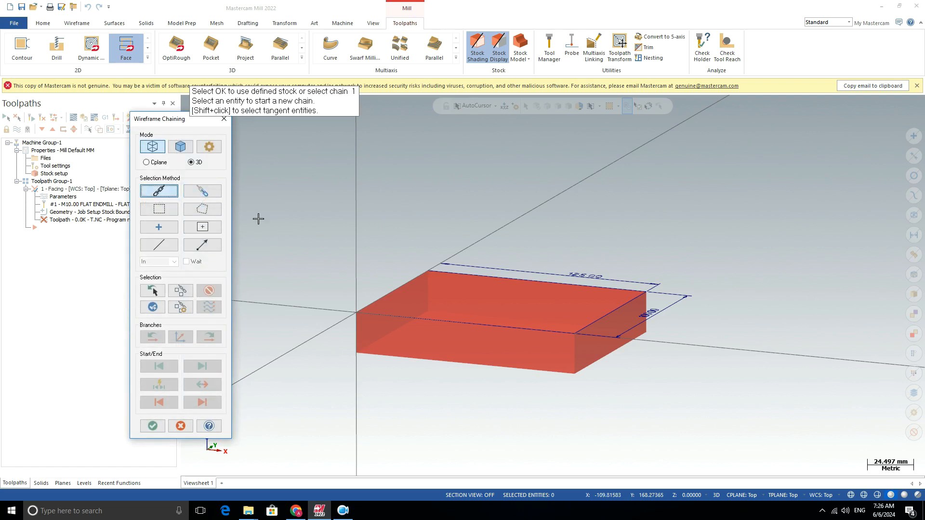
{"action": "scroll", "coordinate": [497, 279], "scroll_direction": "up", "scroll_amount": 4}
{"action": "scroll", "coordinate": [492, 281], "scroll_direction": "down", "scroll_amount": 4}
{"action": "left_click", "coordinate": [153, 426]}
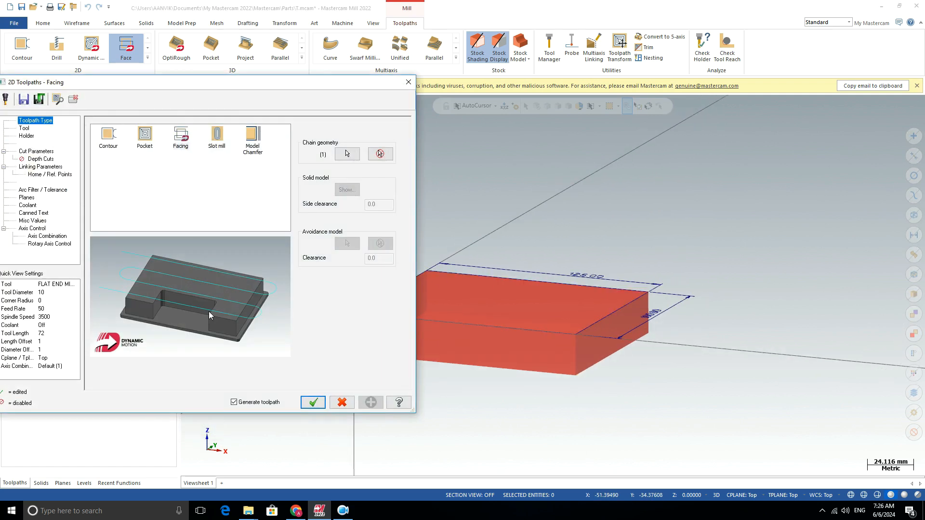
Step: Filter the tool library to face mills and browse the available cutter diameters for the facing operation
{"action": "left_click", "coordinate": [24, 128]}
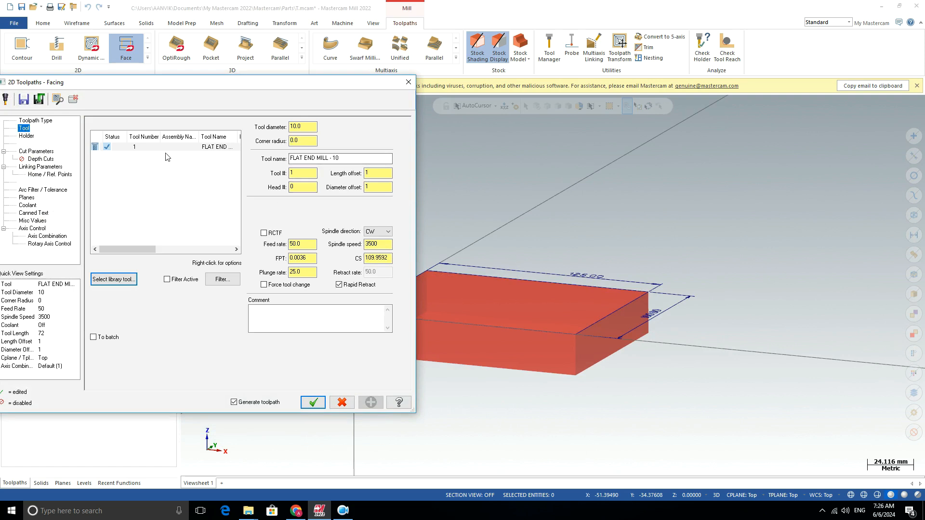
{"action": "right_click", "coordinate": [112, 199]}
{"action": "left_click", "coordinate": [101, 210]}
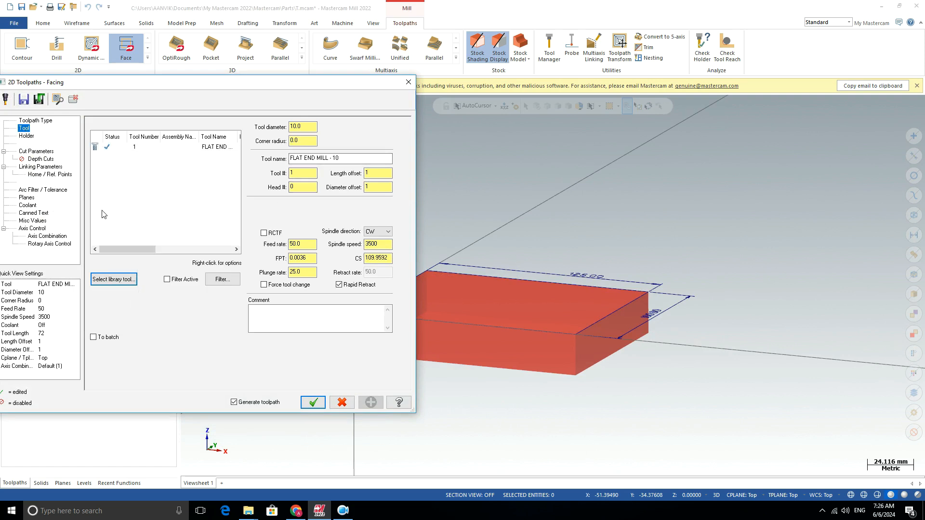
{"action": "left_click", "coordinate": [105, 280]}
{"action": "left_click", "coordinate": [350, 193]}
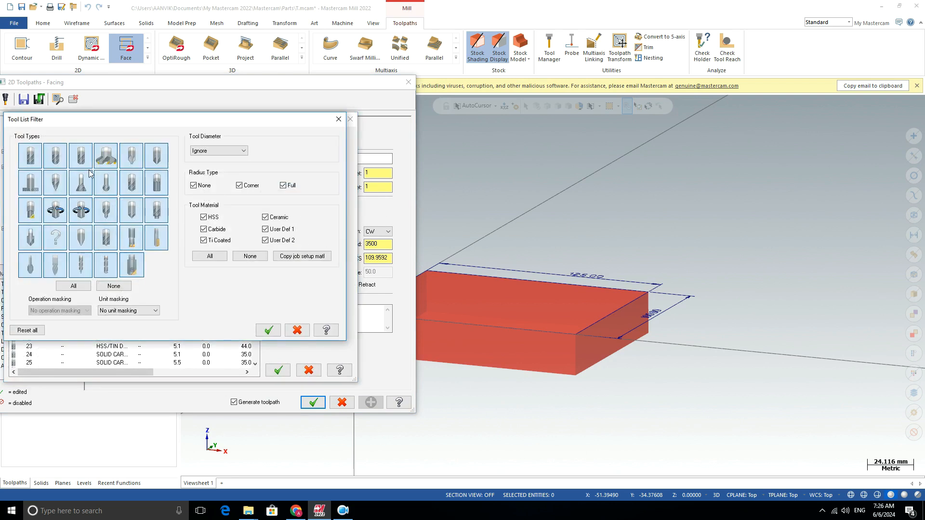
{"action": "double_click", "coordinate": [106, 157]}
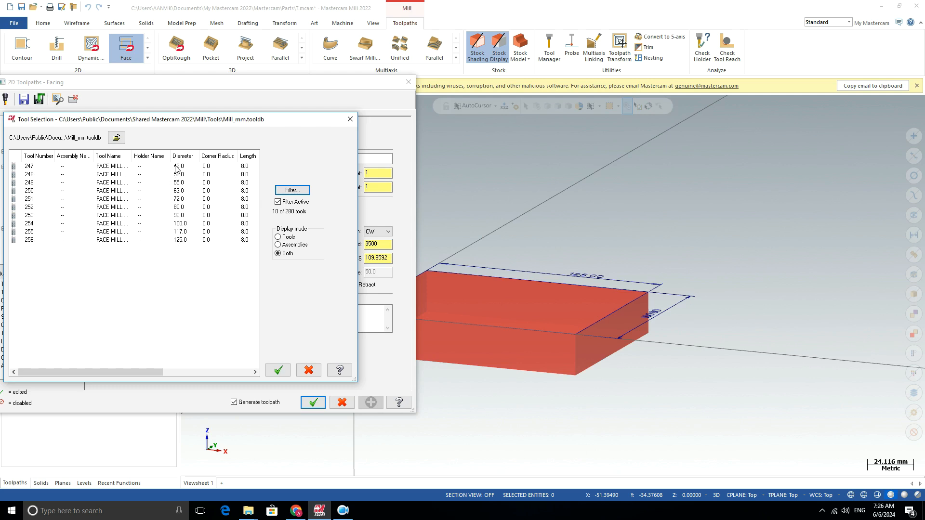
{"action": "left_click", "coordinate": [308, 370]}
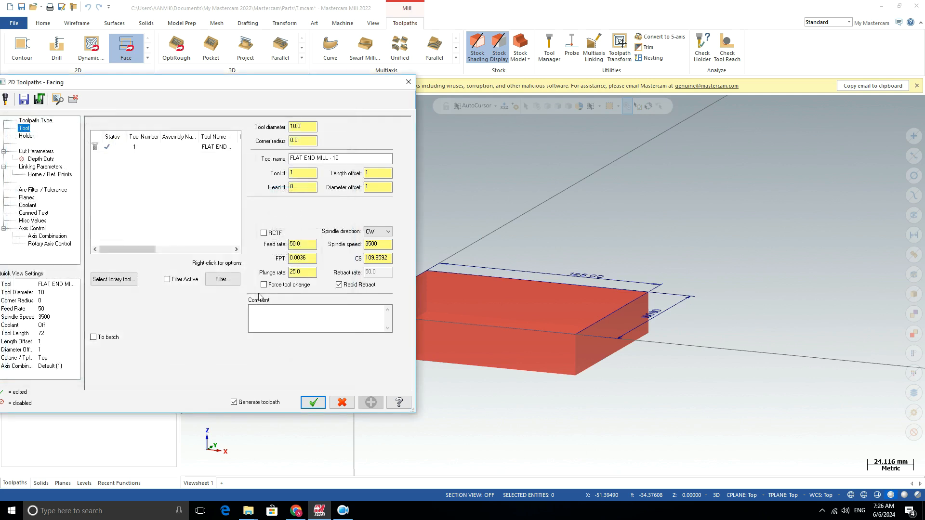
Step: Create a new face mill with a 25 mm cutting diameter for the facing operation
{"action": "right_click", "coordinate": [148, 178]}
{"action": "left_click", "coordinate": [183, 191]}
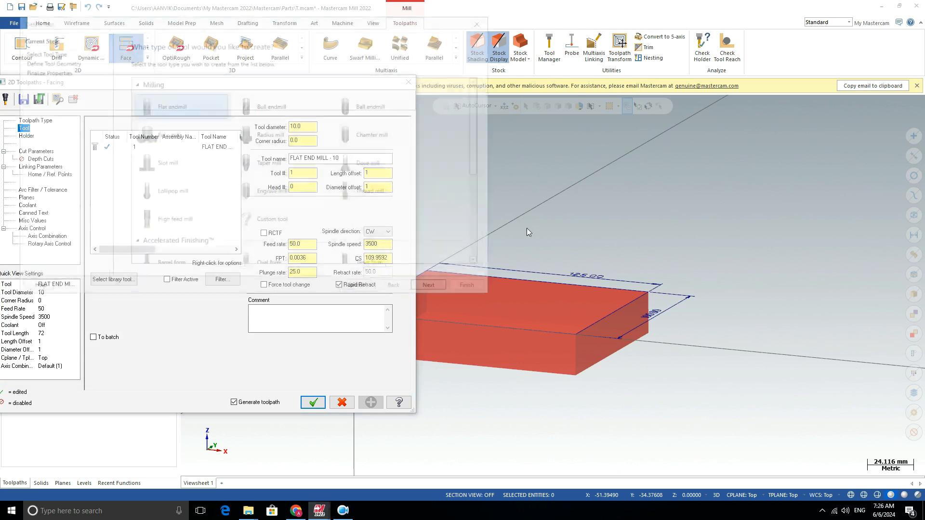
{"action": "left_click", "coordinate": [175, 133]}
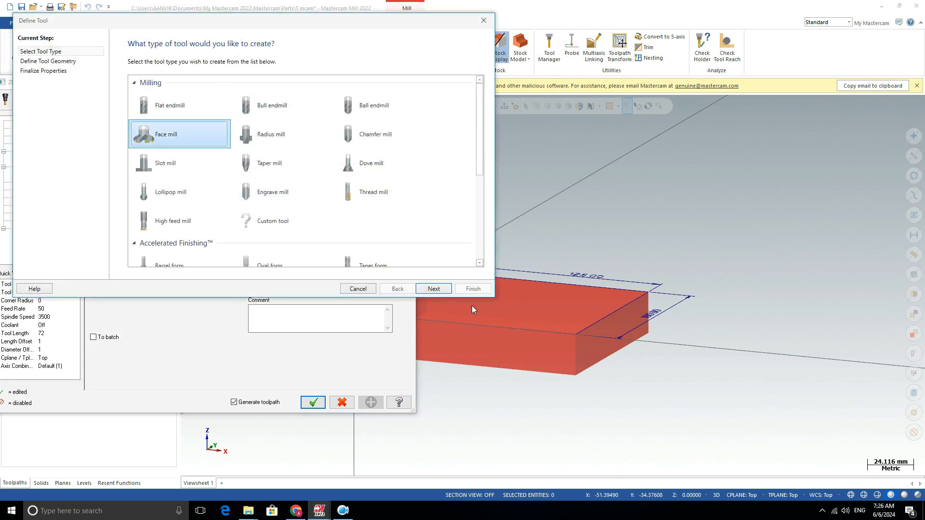
{"action": "left_click", "coordinate": [434, 288]}
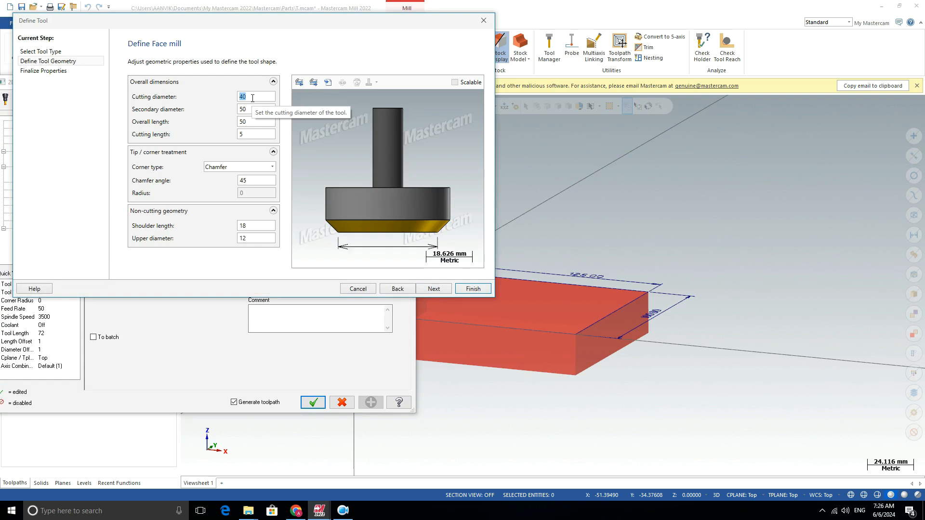
{"action": "type", "text": "25"}
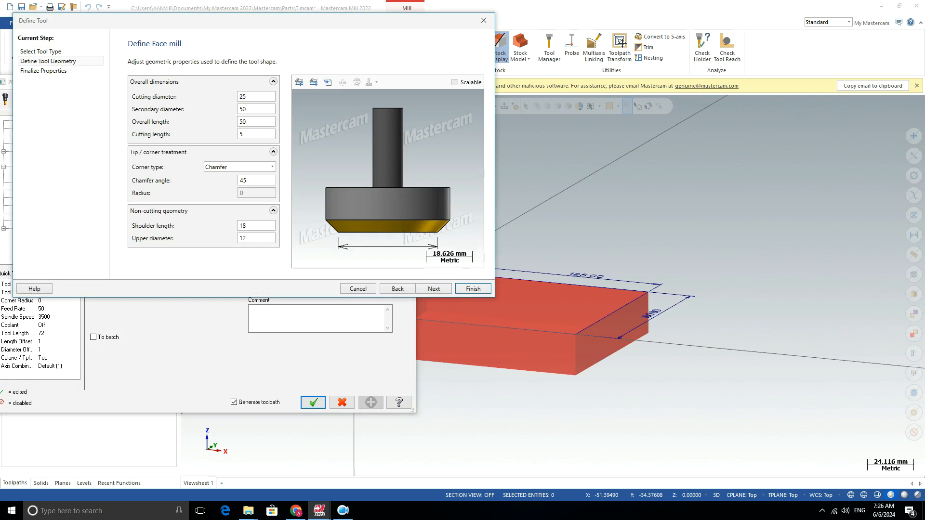
{"action": "left_click", "coordinate": [249, 110]}
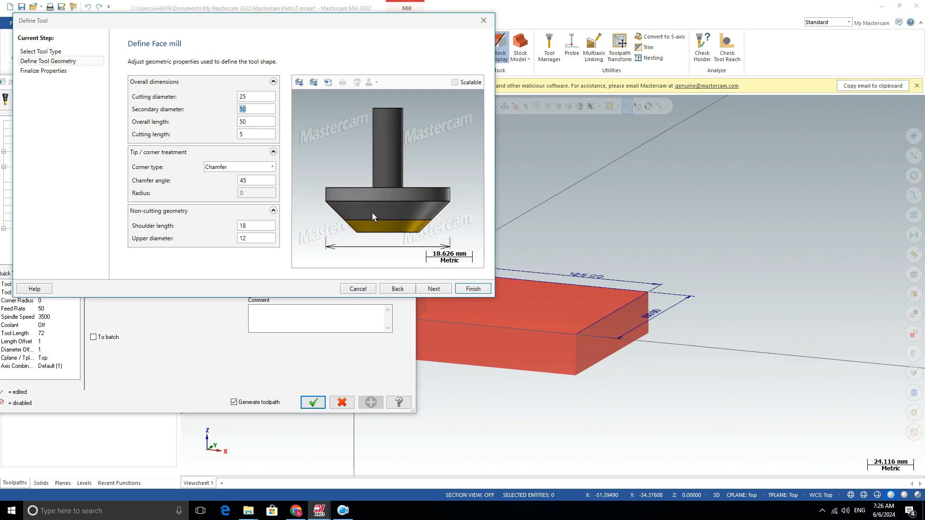
{"action": "left_click", "coordinate": [246, 122]}
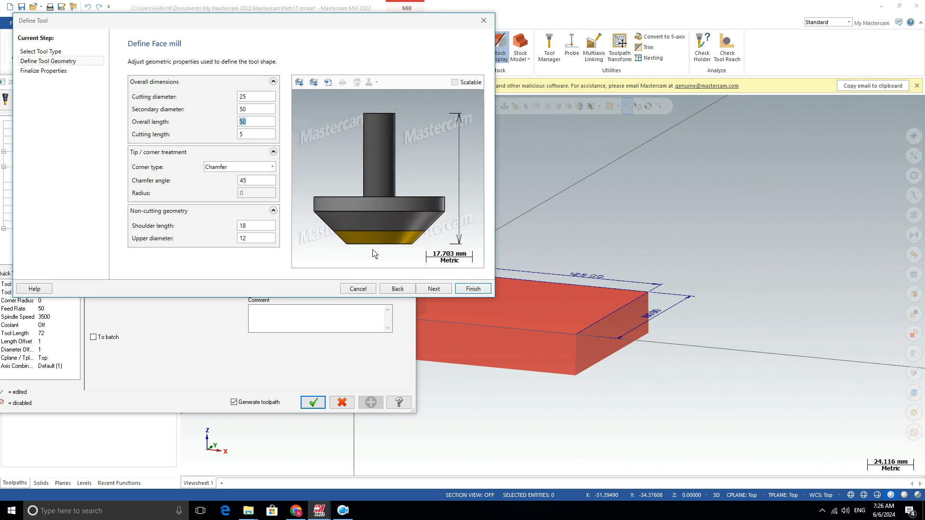
{"action": "left_click", "coordinate": [434, 289]}
{"action": "left_click", "coordinate": [473, 288]}
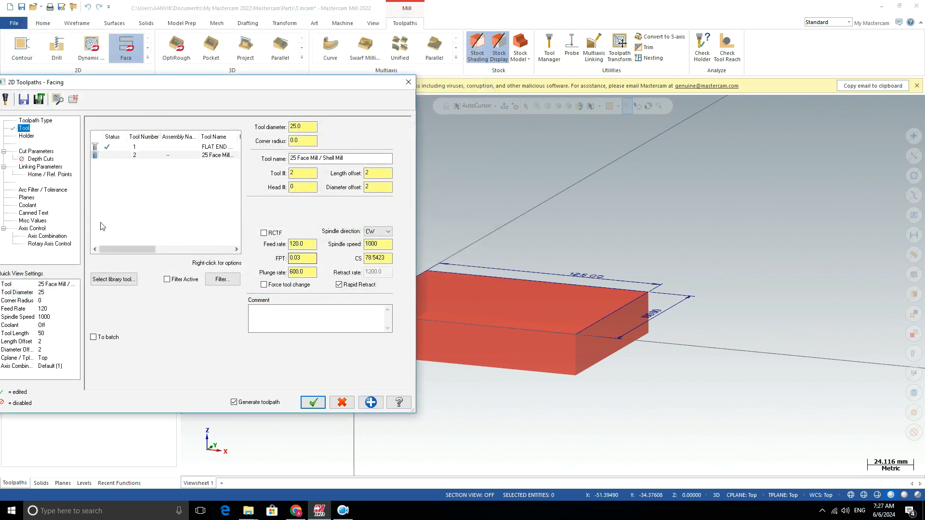
Step: Select the new 25 mm face mill as the facing tool and assign it the B2C3-0020 holder
{"action": "left_click", "coordinate": [115, 157]}
{"action": "left_click", "coordinate": [27, 137]}
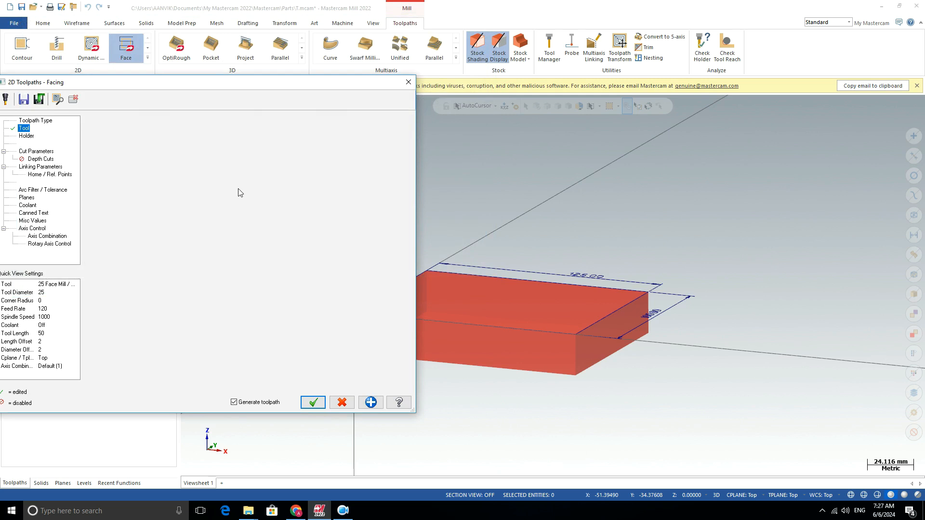
{"action": "left_click", "coordinate": [105, 149]}
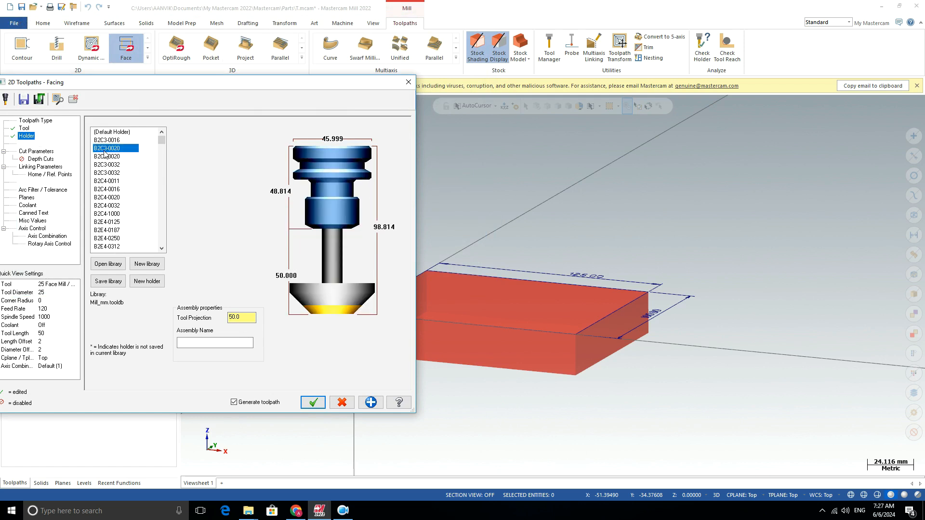
Step: Set the facing cutting method to Zigzag and the stock to leave on floors to 0
{"action": "left_click", "coordinate": [34, 151]}
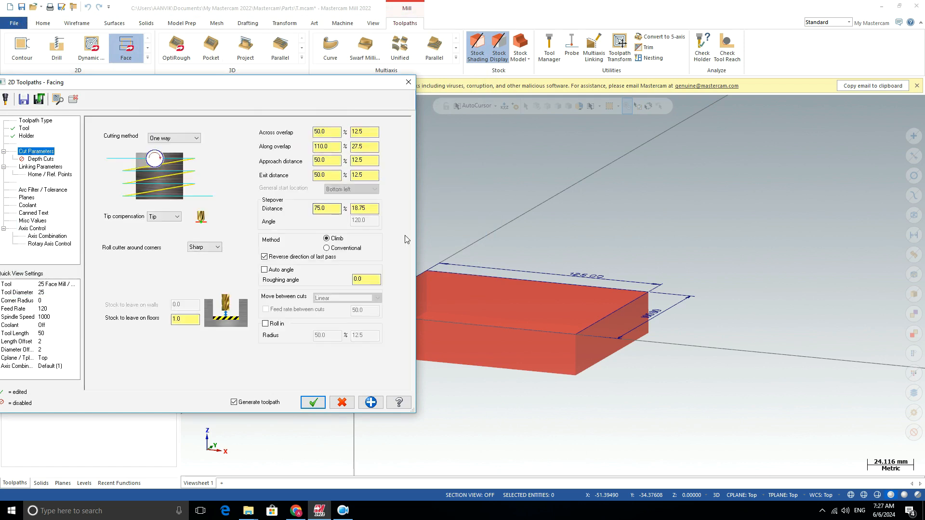
{"action": "scroll", "coordinate": [683, 296], "scroll_direction": "down", "scroll_amount": 2}
{"action": "scroll", "coordinate": [564, 320], "scroll_direction": "up", "scroll_amount": 3}
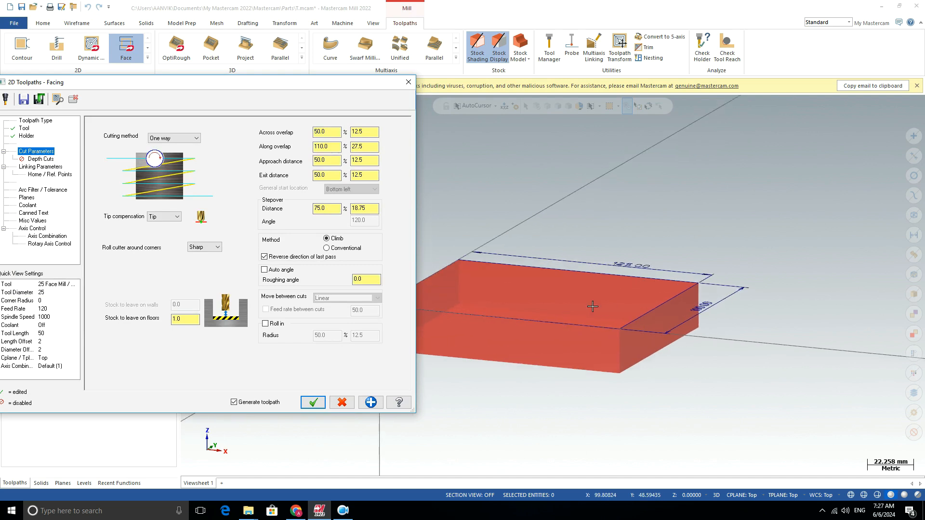
{"action": "scroll", "coordinate": [752, 266], "scroll_direction": "down", "scroll_amount": 2}
{"action": "mouse_move", "coordinate": [655, 258]}
{"action": "middle_mouse_down"}
{"action": "mouse_move", "coordinate": [650, 289]}
{"action": "mouse_move", "coordinate": [666, 265]}
{"action": "mouse_move", "coordinate": [659, 269]}
{"action": "middle_mouse_up"}
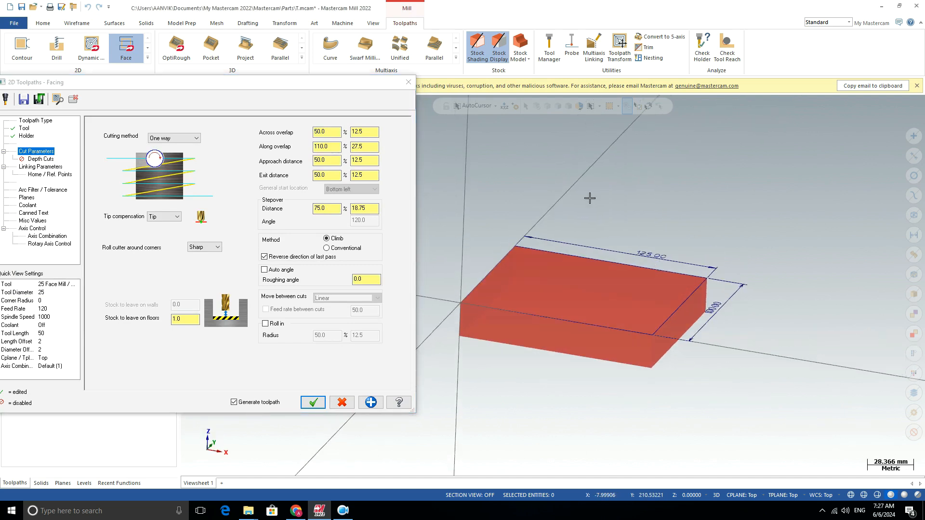
{"action": "left_click", "coordinate": [187, 139]}
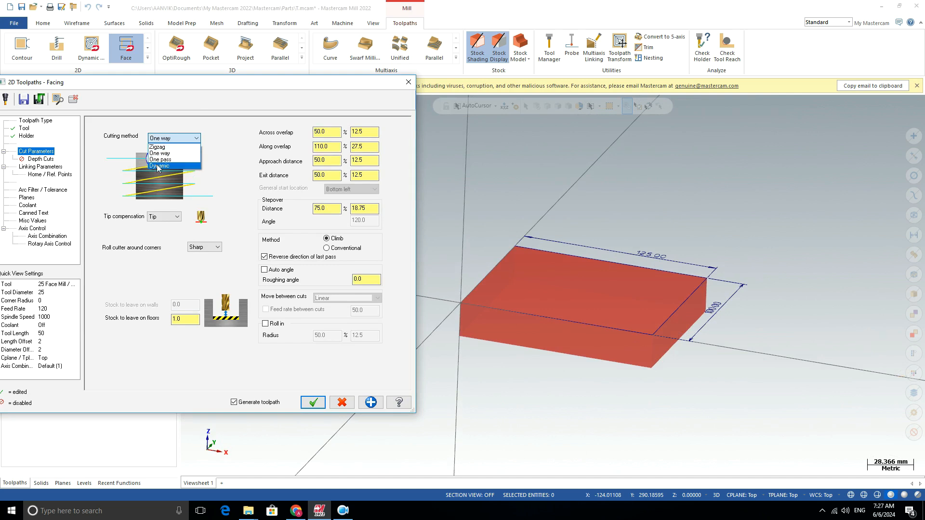
{"action": "left_click", "coordinate": [158, 147]}
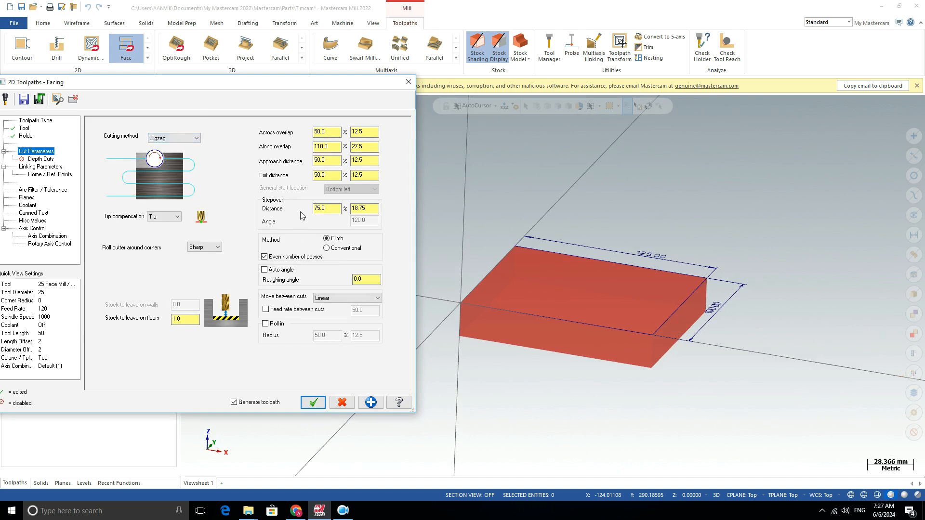
{"action": "left_click", "coordinate": [331, 131]}
{"action": "left_click", "coordinate": [326, 147]}
{"action": "left_click", "coordinate": [322, 132]}
{"action": "left_click", "coordinate": [335, 147]}
{"action": "left_click", "coordinate": [331, 210]}
{"action": "left_click_drag", "start_coordinate": [185, 319], "coordinate": [172, 318]}
{"action": "type", "text": "0"}
Step: Set the retract, feed plane and depth to absolute with a depth of -2, and generate the facing toolpath
{"action": "left_click", "coordinate": [40, 159]}
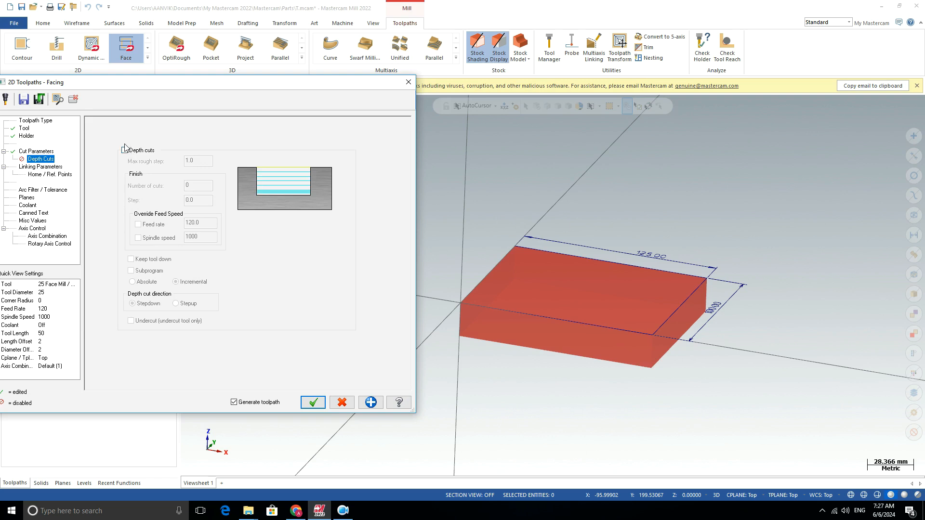
{"action": "left_click", "coordinate": [40, 167]}
{"action": "double_click", "coordinate": [262, 217]}
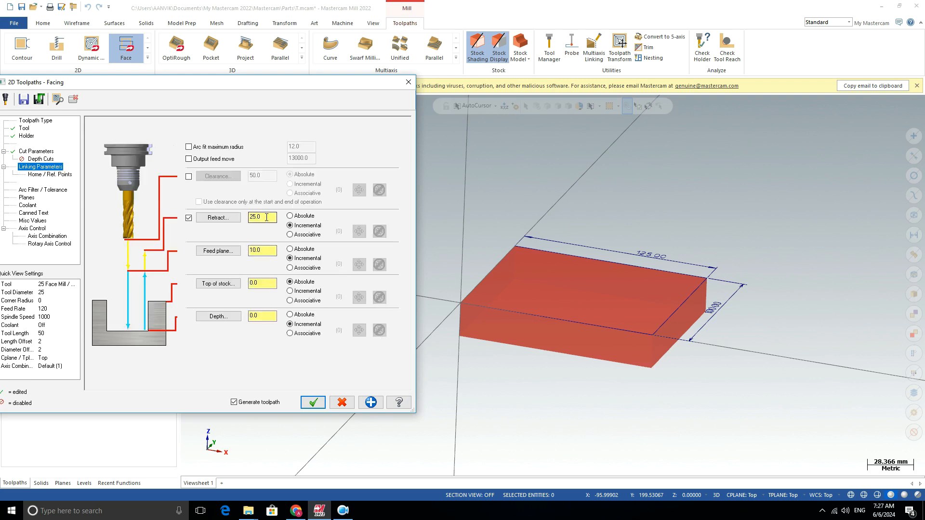
{"action": "left_click", "coordinate": [290, 216]}
{"action": "left_click", "coordinate": [290, 249]}
{"action": "double_click", "coordinate": [263, 250]}
{"action": "double_click", "coordinate": [263, 284]}
{"action": "double_click", "coordinate": [254, 316]}
{"action": "left_click", "coordinate": [290, 314]}
{"action": "type", "text": "-"}
{"action": "left_click", "coordinate": [313, 403]}
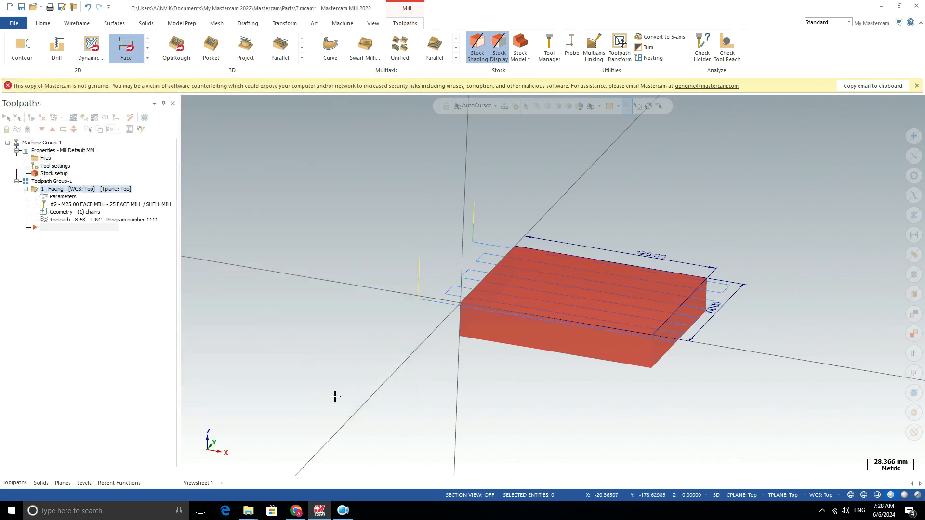
Step: Inspect the generated facing passes, then change the cutting method to One way and regenerate the toolpath
{"action": "scroll", "coordinate": [681, 283], "scroll_direction": "up", "scroll_amount": 3}
{"action": "mouse_move", "coordinate": [619, 291]}
{"action": "middle_mouse_down"}
{"action": "mouse_move", "coordinate": [613, 367]}
{"action": "mouse_move", "coordinate": [616, 324]}
{"action": "mouse_move", "coordinate": [625, 313]}
{"action": "mouse_move", "coordinate": [632, 338]}
{"action": "mouse_move", "coordinate": [641, 320]}
{"action": "mouse_move", "coordinate": [592, 313]}
{"action": "mouse_move", "coordinate": [583, 323]}
{"action": "mouse_move", "coordinate": [609, 274]}
{"action": "mouse_move", "coordinate": [615, 313]}
{"action": "mouse_move", "coordinate": [597, 289]}
{"action": "mouse_move", "coordinate": [614, 302]}
{"action": "middle_mouse_up"}
{"action": "scroll", "coordinate": [614, 302], "scroll_direction": "down", "scroll_amount": 2}
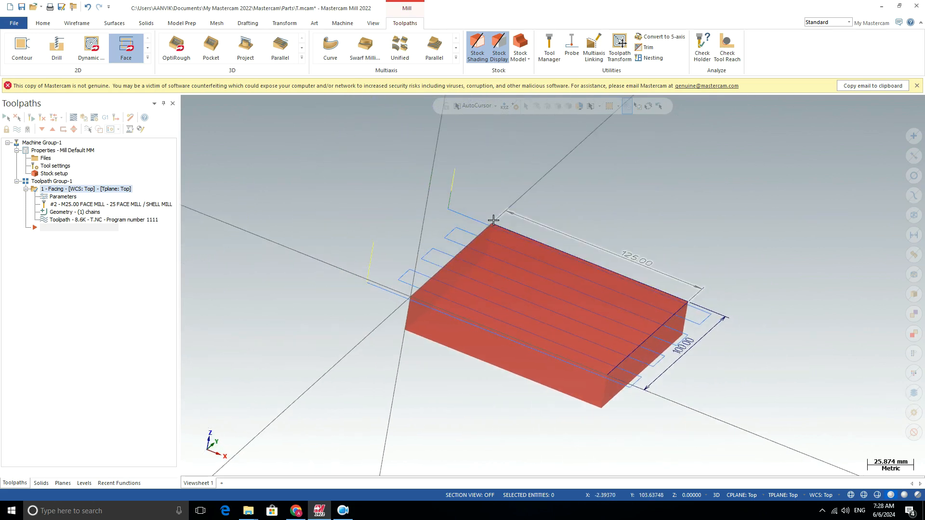
{"action": "scroll", "coordinate": [479, 219], "scroll_direction": "up", "scroll_amount": 3}
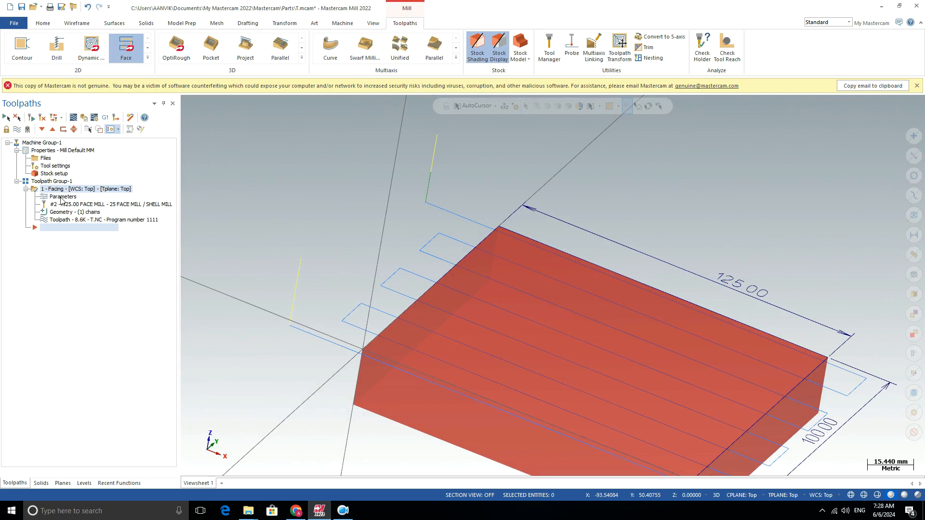
{"action": "left_click", "coordinate": [61, 198]}
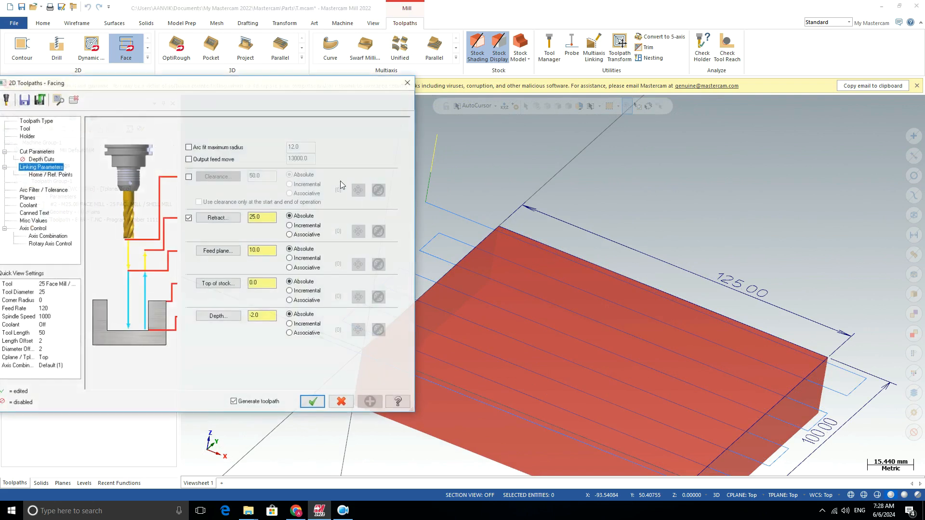
{"action": "left_click", "coordinate": [35, 152]}
{"action": "left_click", "coordinate": [194, 138]}
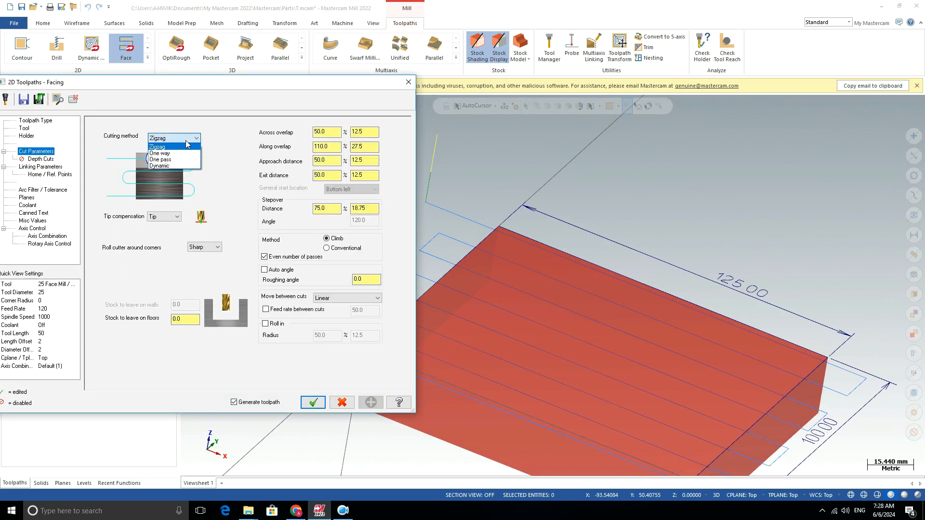
{"action": "left_click", "coordinate": [151, 154]}
{"action": "left_click", "coordinate": [314, 402]}
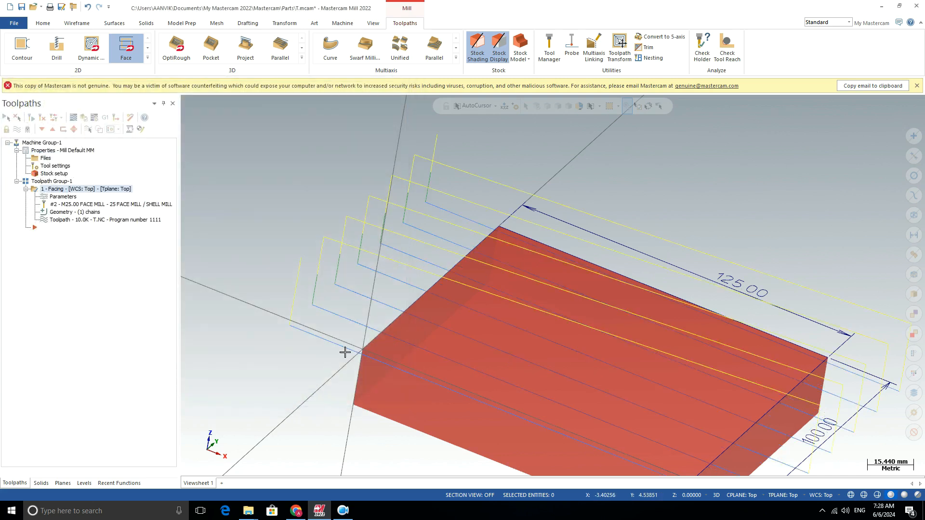
Step: Inspect the one-way moves, then try the One pass cutting method for the facing toolpath
{"action": "scroll", "coordinate": [405, 278], "scroll_direction": "down", "scroll_amount": 2}
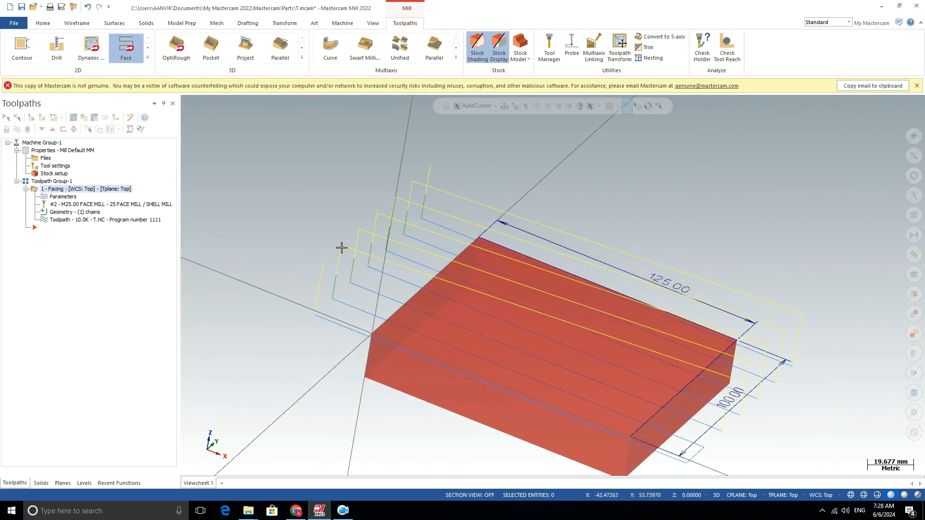
{"action": "scroll", "coordinate": [521, 283], "scroll_direction": "down", "scroll_amount": 2}
{"action": "mouse_move", "coordinate": [521, 283]}
{"action": "middle_mouse_down"}
{"action": "mouse_move", "coordinate": [553, 281]}
{"action": "mouse_move", "coordinate": [477, 312]}
{"action": "middle_mouse_up"}
{"action": "left_click", "coordinate": [77, 197]}
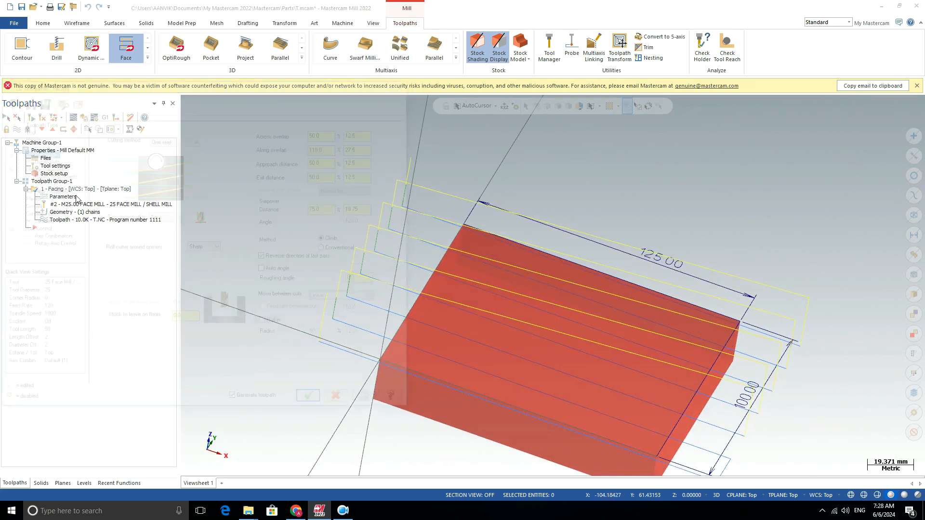
{"action": "left_click", "coordinate": [173, 138]}
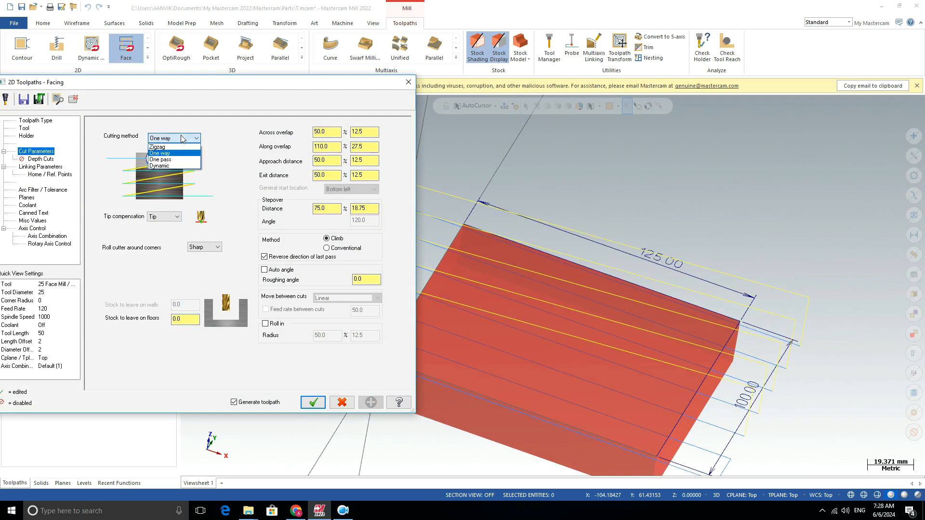
{"action": "left_click", "coordinate": [169, 160]}
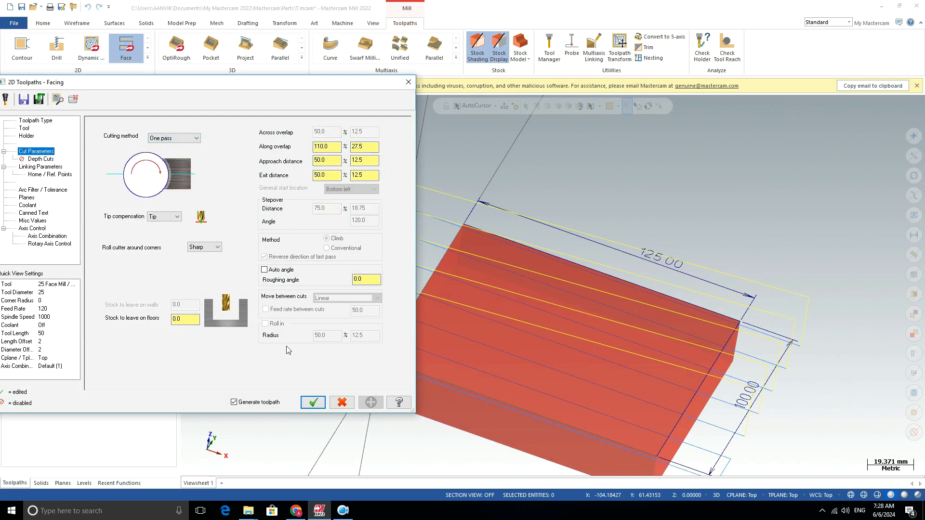
{"action": "left_click", "coordinate": [313, 403]}
{"action": "left_click", "coordinate": [557, 285]}
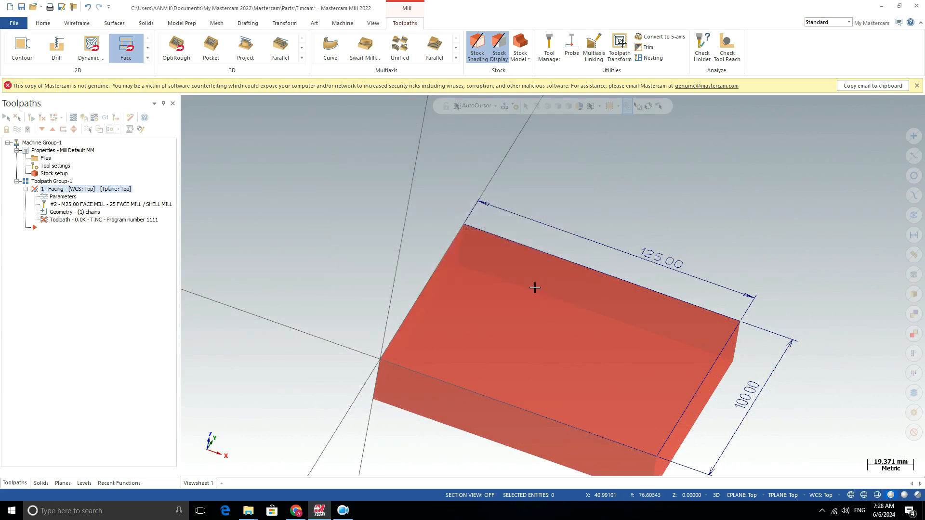
Step: Change the facing cutting method to Dynamic, regenerate the toolpath and inspect its path over the stock
{"action": "left_click", "coordinate": [54, 198]}
{"action": "left_click", "coordinate": [189, 139]}
{"action": "left_click", "coordinate": [161, 166]}
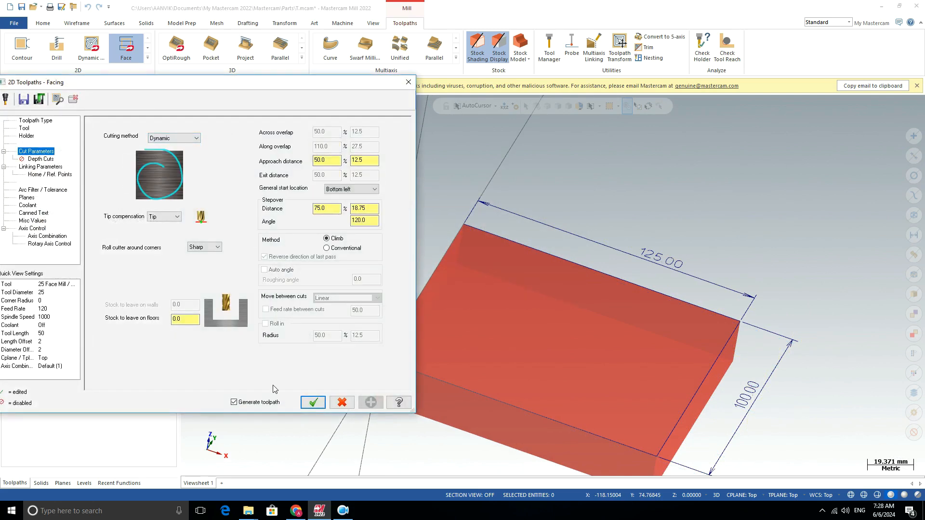
{"action": "left_click", "coordinate": [314, 402]}
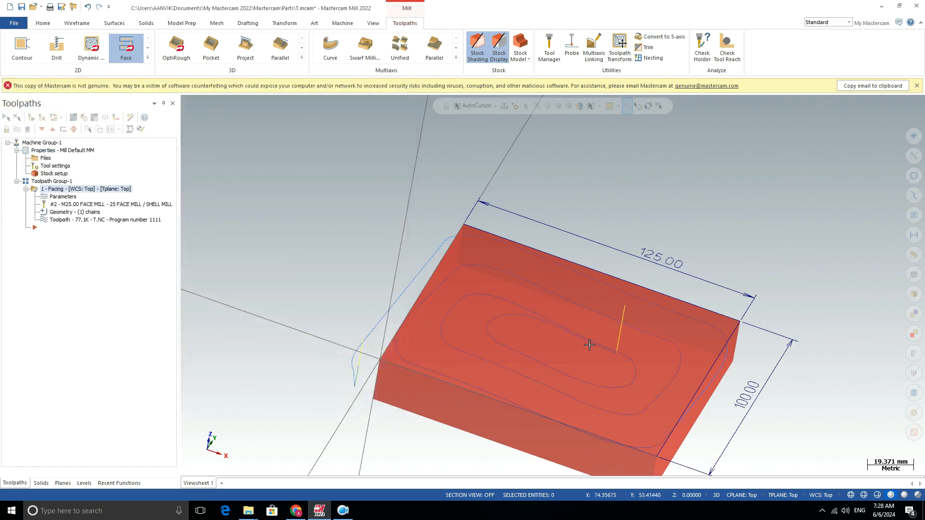
{"action": "middle_click_drag", "start_coordinate": [559, 332], "coordinate": [537, 365]}
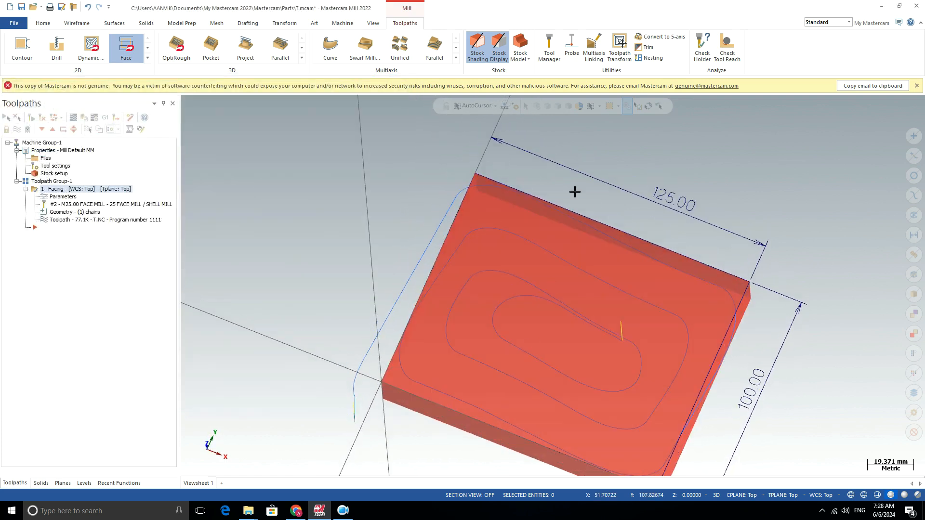
{"action": "scroll", "coordinate": [545, 251], "scroll_direction": "down", "scroll_amount": 4}
{"action": "middle_click_drag", "start_coordinate": [354, 304], "coordinate": [350, 273]}
{"action": "scroll", "coordinate": [577, 254], "scroll_direction": "up", "scroll_amount": 2}
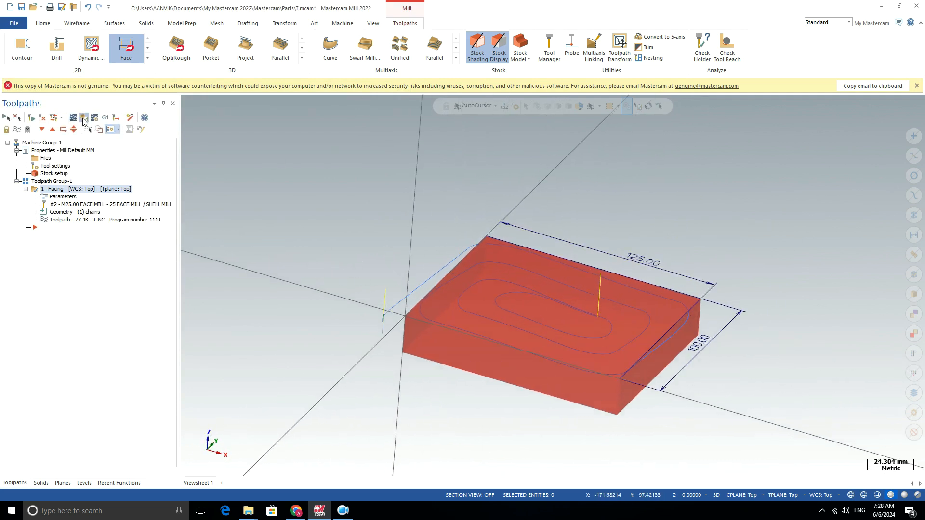
{"action": "left_click", "coordinate": [84, 118]}
{"action": "key", "text": "Return"}
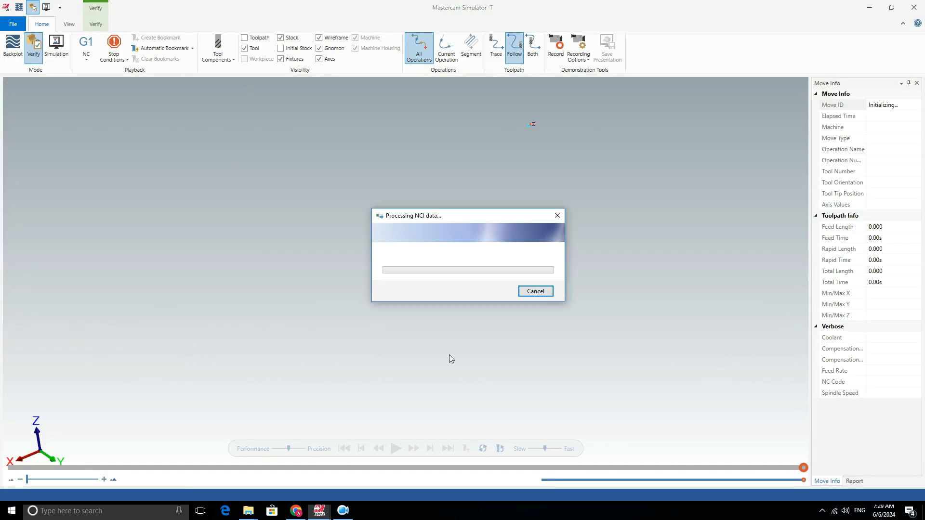
{"action": "left_click", "coordinate": [535, 291]}
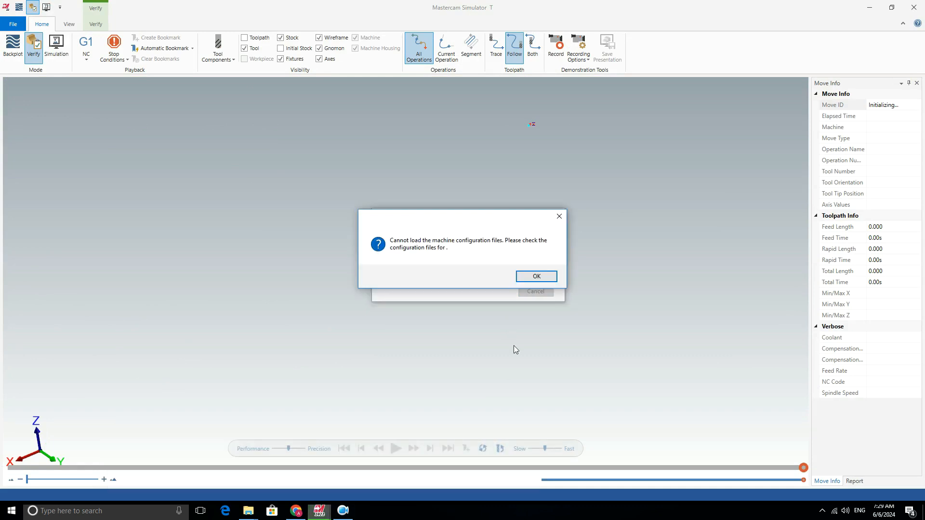
{"action": "left_click", "coordinate": [537, 278]}
{"action": "left_click", "coordinate": [503, 283]}
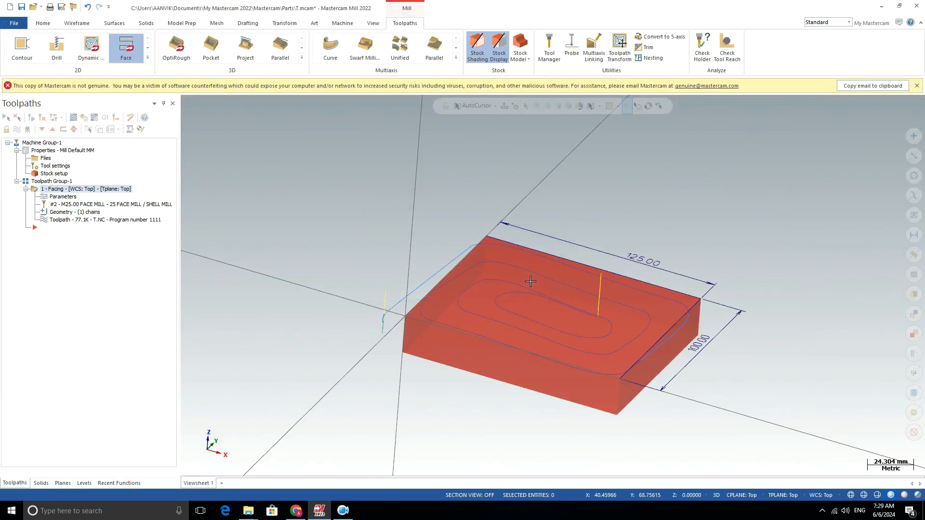
Step: Verify the dynamic facing toolpath by playing the full simulation, inspect the machined top face and close the simulator
{"action": "left_click", "coordinate": [84, 118]}
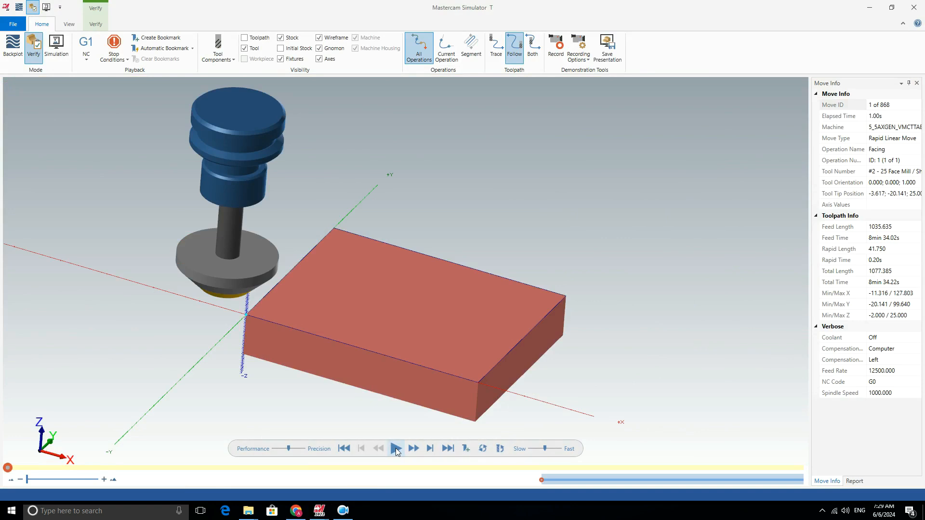
{"action": "left_click", "coordinate": [395, 448]}
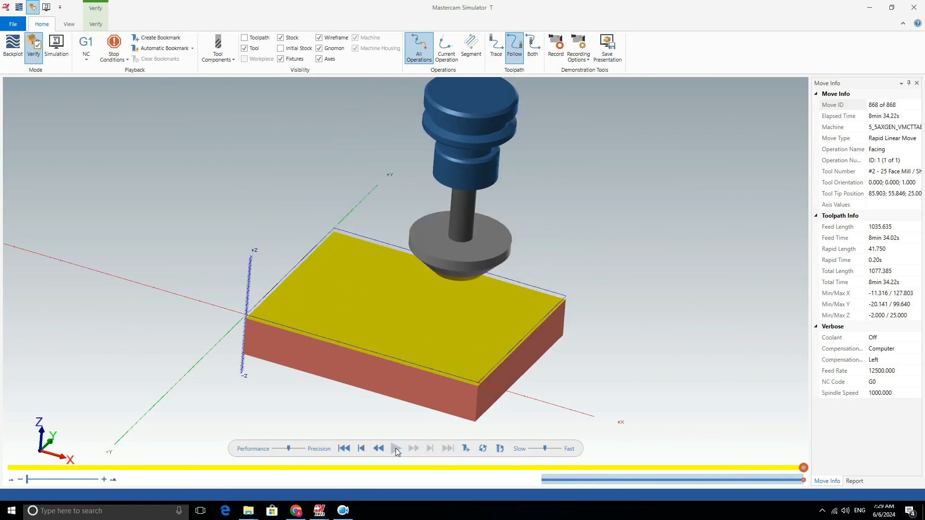
{"action": "scroll", "coordinate": [270, 260], "scroll_direction": "up", "scroll_amount": 5}
{"action": "scroll", "coordinate": [272, 266], "scroll_direction": "down", "scroll_amount": 4}
{"action": "mouse_move", "coordinate": [287, 315]}
{"action": "middle_mouse_down"}
{"action": "mouse_move", "coordinate": [296, 298]}
{"action": "mouse_move", "coordinate": [296, 308]}
{"action": "middle_mouse_up"}
{"action": "left_click", "coordinate": [914, 8]}
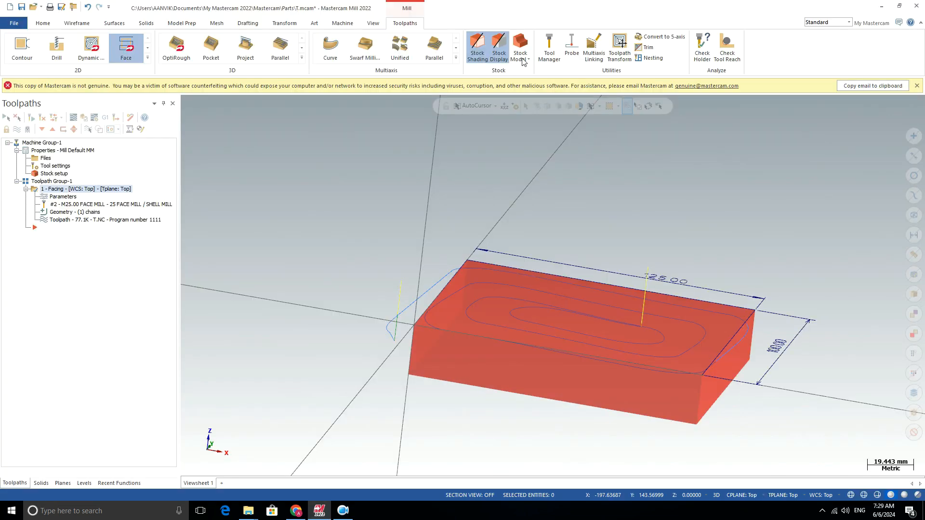
Step: Change the facing operation's cutting method from Dynamic to Zigzag in its cut parameters
{"action": "left_click", "coordinate": [56, 197]}
{"action": "left_click", "coordinate": [173, 138]}
{"action": "left_click", "coordinate": [166, 148]}
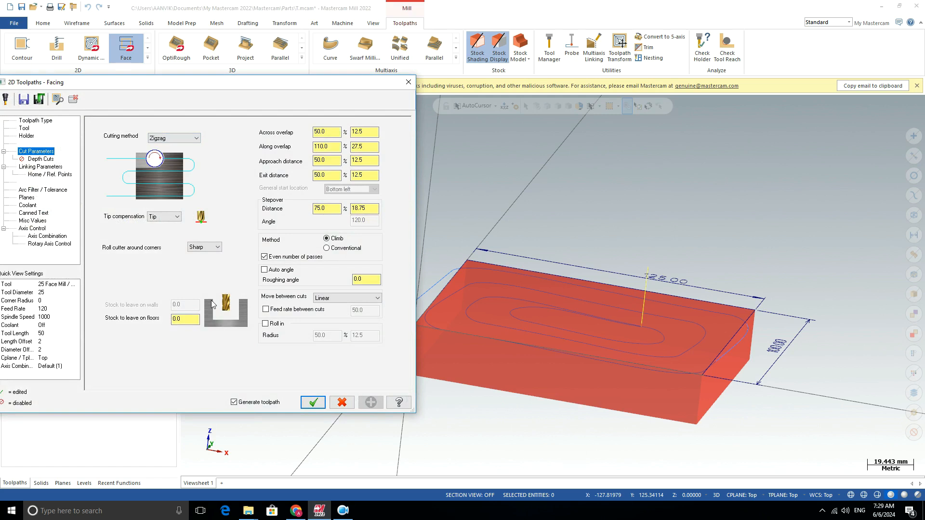
{"action": "scroll", "coordinate": [487, 256], "scroll_direction": "down", "scroll_amount": 1}
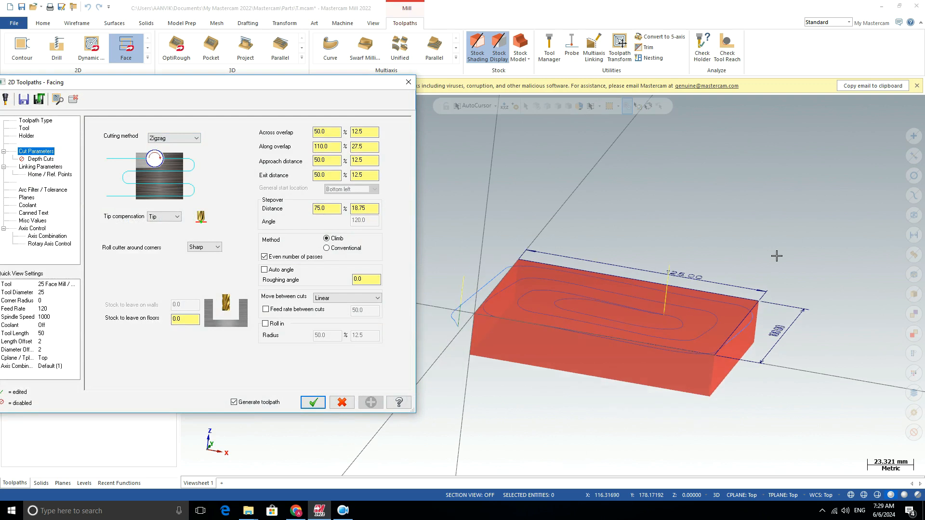
{"action": "scroll", "coordinate": [498, 234], "scroll_direction": "up", "scroll_amount": 2}
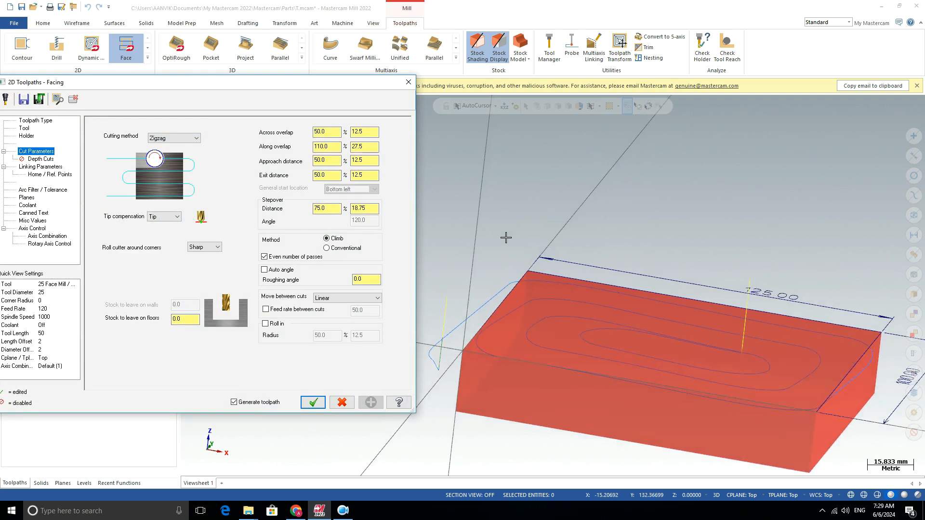
{"action": "left_click", "coordinate": [39, 159]}
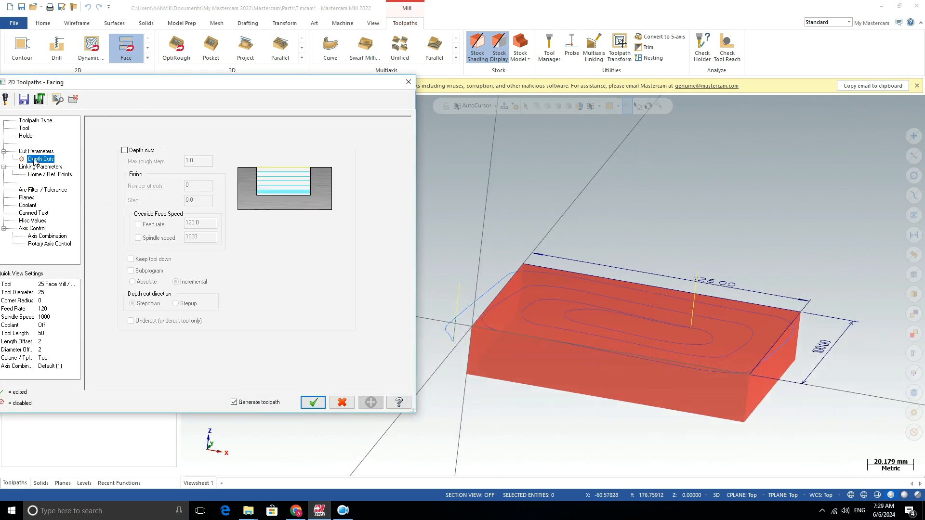
{"action": "left_click", "coordinate": [32, 152]}
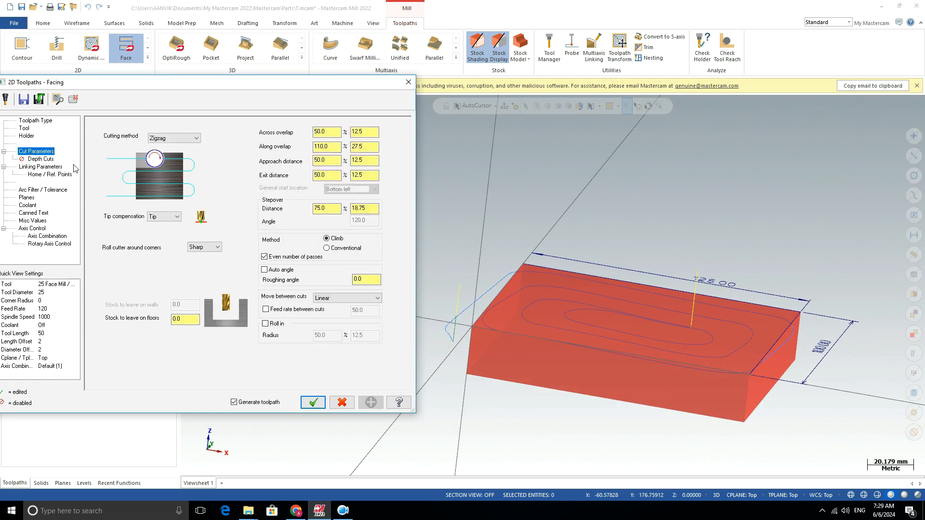
{"action": "left_click", "coordinate": [162, 138]}
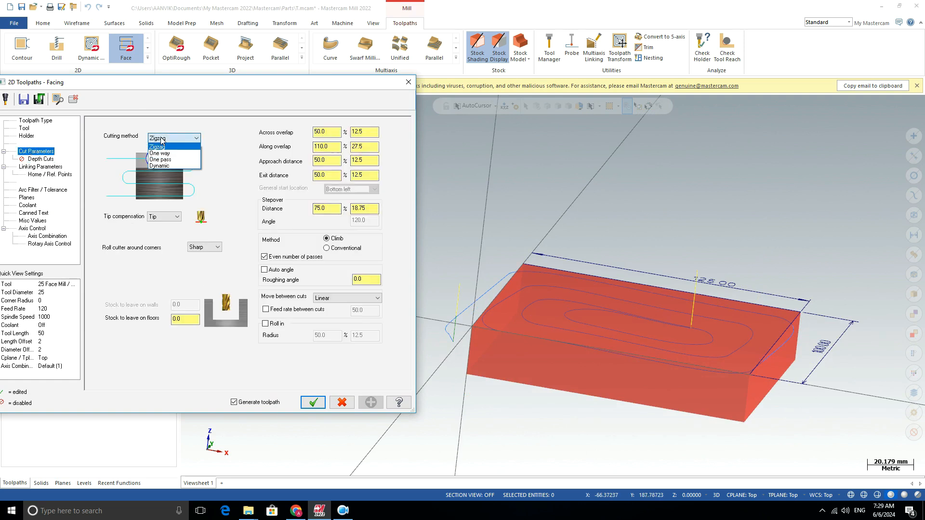
{"action": "left_click", "coordinate": [161, 140]}
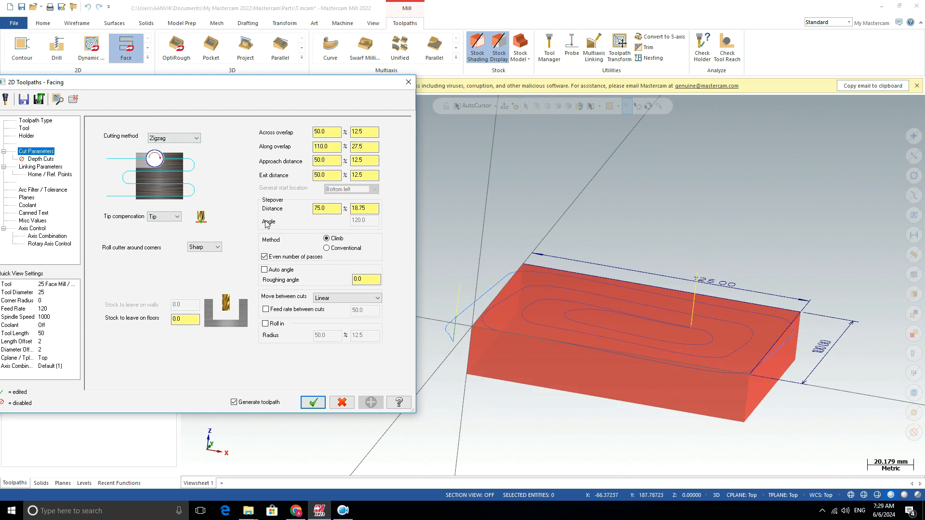
Step: Set the zigzag across overlap to 80% and regenerate the facing toolpath
{"action": "scroll", "coordinate": [563, 290], "scroll_direction": "up", "scroll_amount": 2}
{"action": "middle_click_drag", "start_coordinate": [637, 285], "coordinate": [670, 212]}
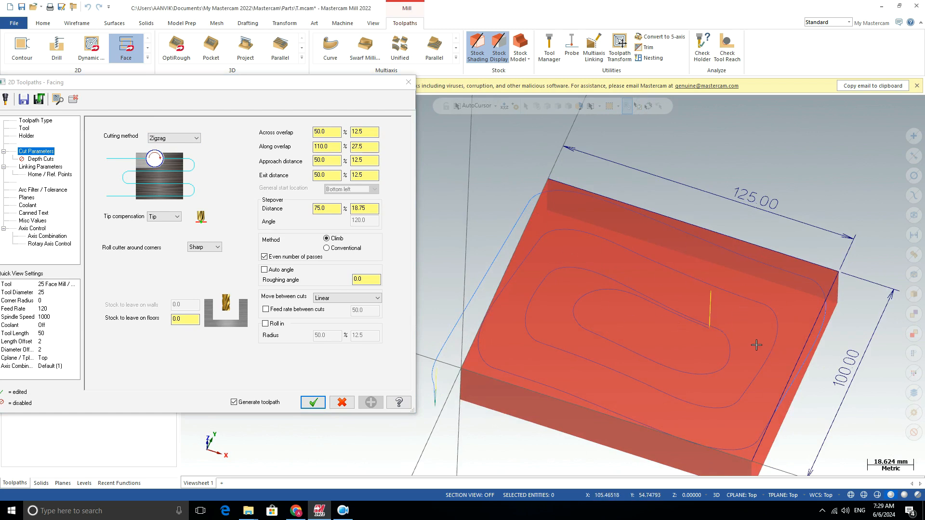
{"action": "middle_click_drag", "start_coordinate": [541, 367], "coordinate": [432, 223]}
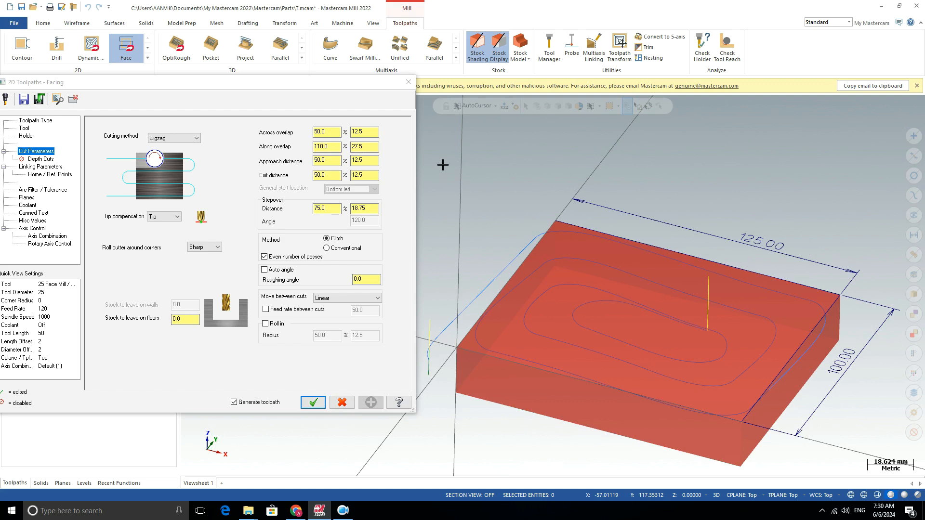
{"action": "double_click", "coordinate": [336, 133]}
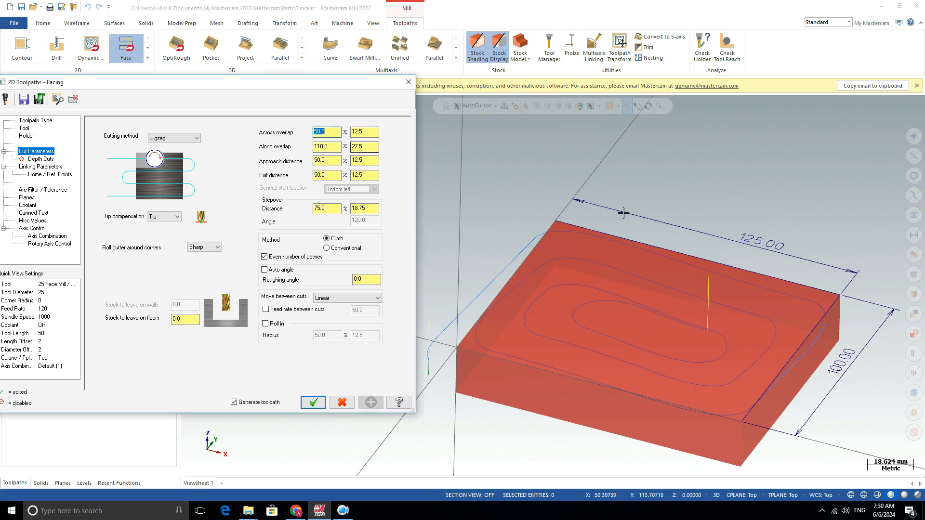
{"action": "scroll", "coordinate": [627, 285], "scroll_direction": "down", "scroll_amount": 1}
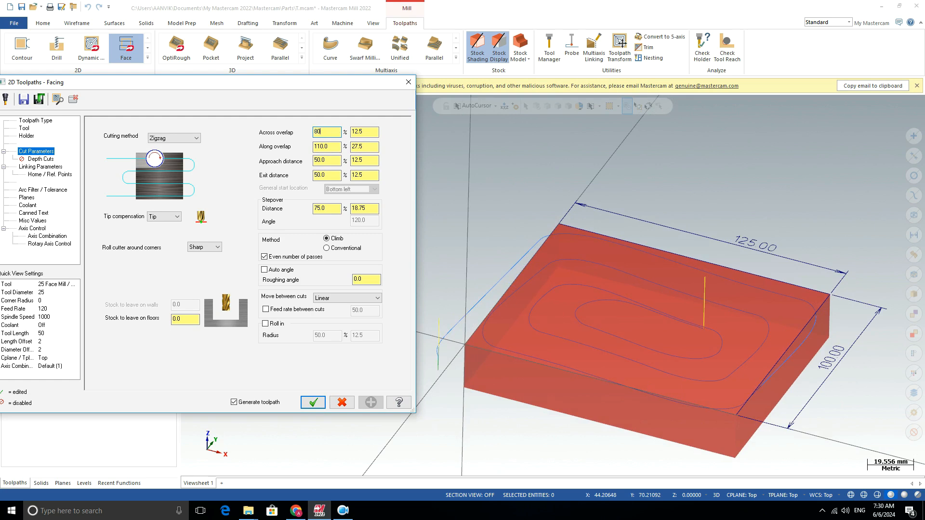
{"action": "left_click", "coordinate": [371, 133]}
{"action": "left_click", "coordinate": [313, 402]}
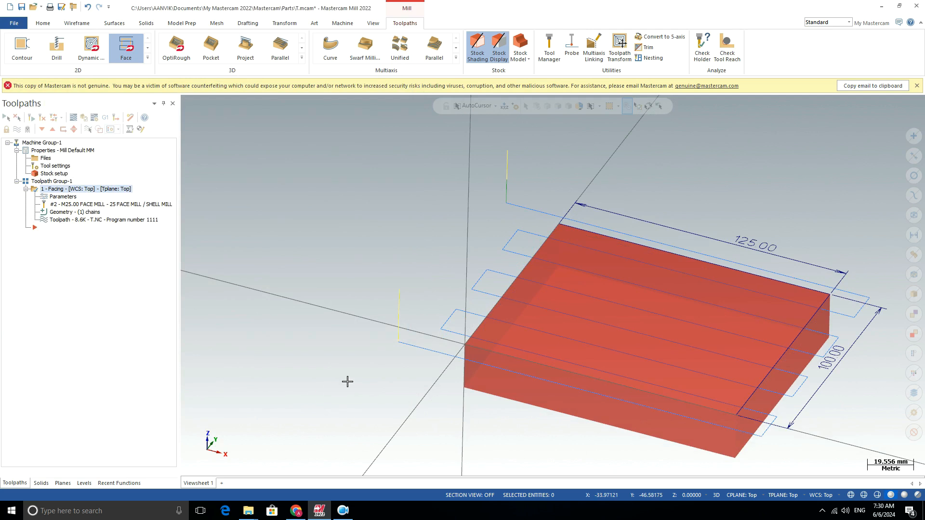
Step: Inspect how far the zigzag passes extend past the stock, then try regenerating with an along overlap of 50%
{"action": "scroll", "coordinate": [579, 292], "scroll_direction": "down", "scroll_amount": 2}
{"action": "middle_click_drag", "start_coordinate": [580, 296], "coordinate": [562, 352]}
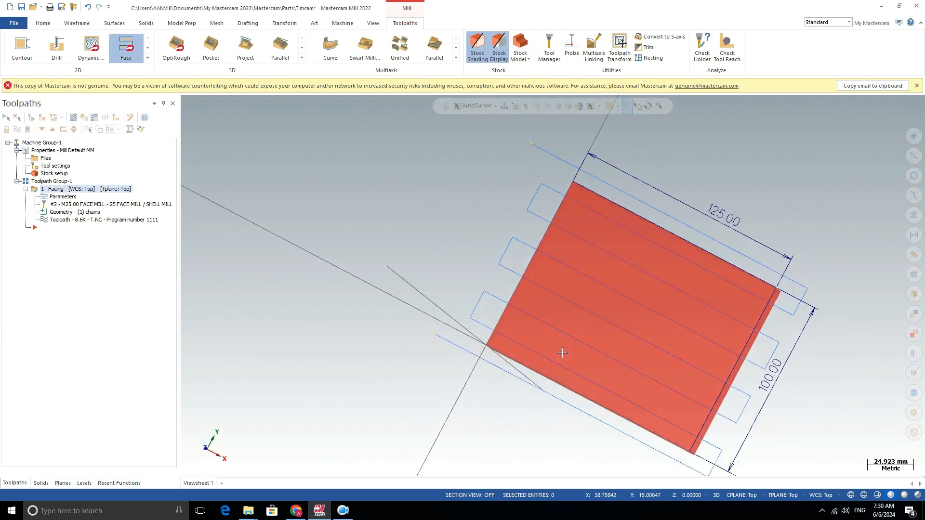
{"action": "scroll", "coordinate": [597, 432], "scroll_direction": "up", "scroll_amount": 1}
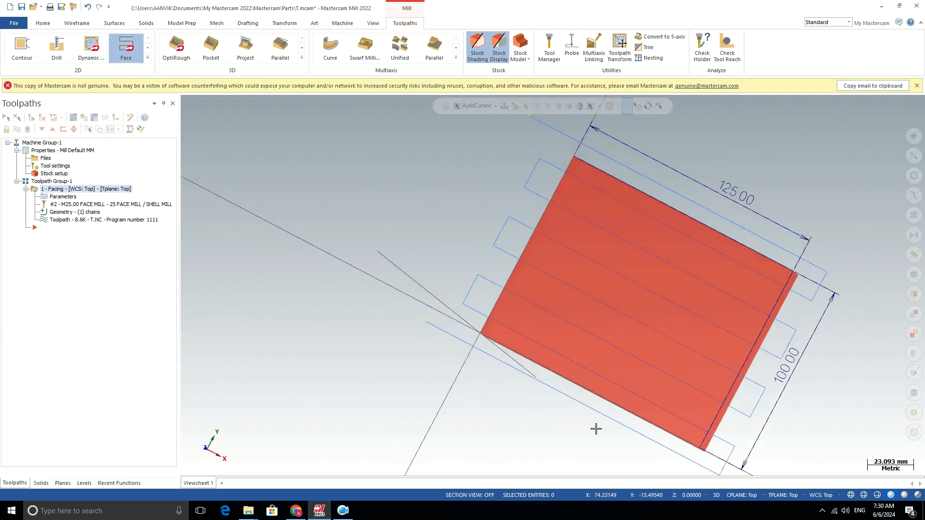
{"action": "scroll", "coordinate": [691, 190], "scroll_direction": "up", "scroll_amount": 1}
{"action": "scroll", "coordinate": [688, 209], "scroll_direction": "down", "scroll_amount": 2}
{"action": "scroll", "coordinate": [688, 208], "scroll_direction": "down", "scroll_amount": 1}
{"action": "middle_click_drag", "start_coordinate": [635, 278], "coordinate": [659, 244]}
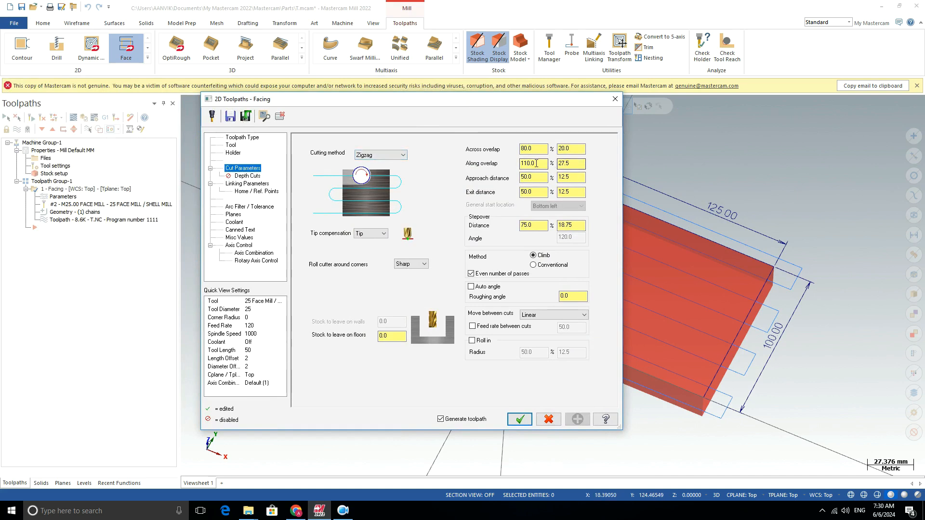
{"action": "left_click_drag", "start_coordinate": [543, 165], "coordinate": [511, 173]}
{"action": "type", "text": "5"}
{"action": "left_click", "coordinate": [519, 420]}
{"action": "left_click", "coordinate": [552, 284]}
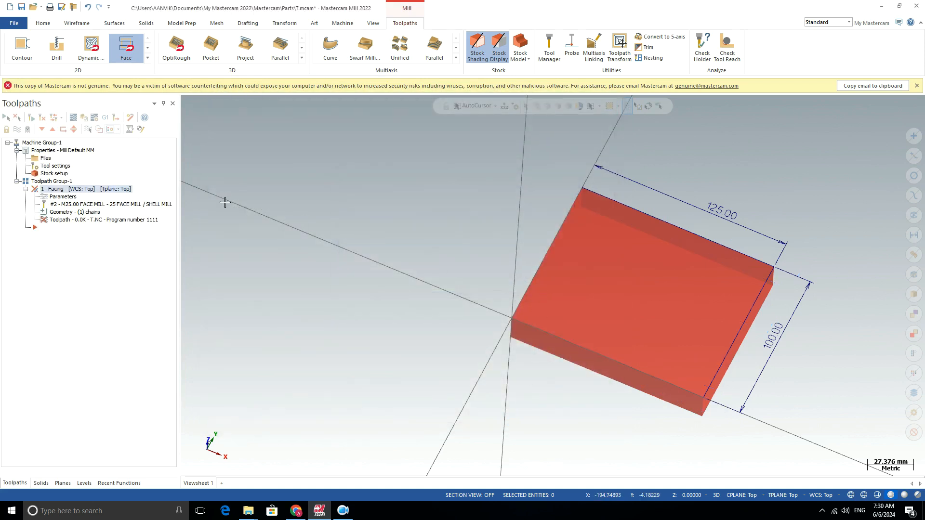
Step: Set both the across overlap and the along overlap to 100% and regenerate the facing toolpath
{"action": "left_click", "coordinate": [60, 197]}
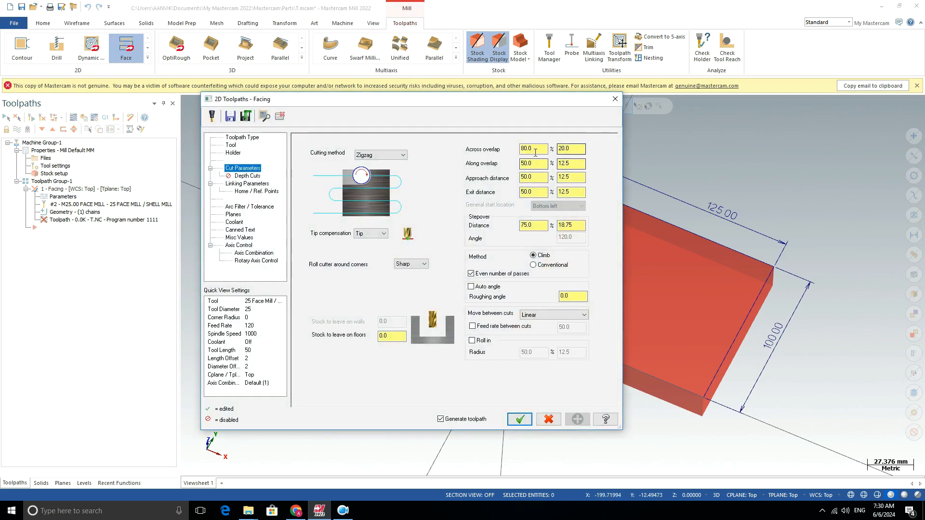
{"action": "left_click_drag", "start_coordinate": [535, 153], "coordinate": [501, 149]}
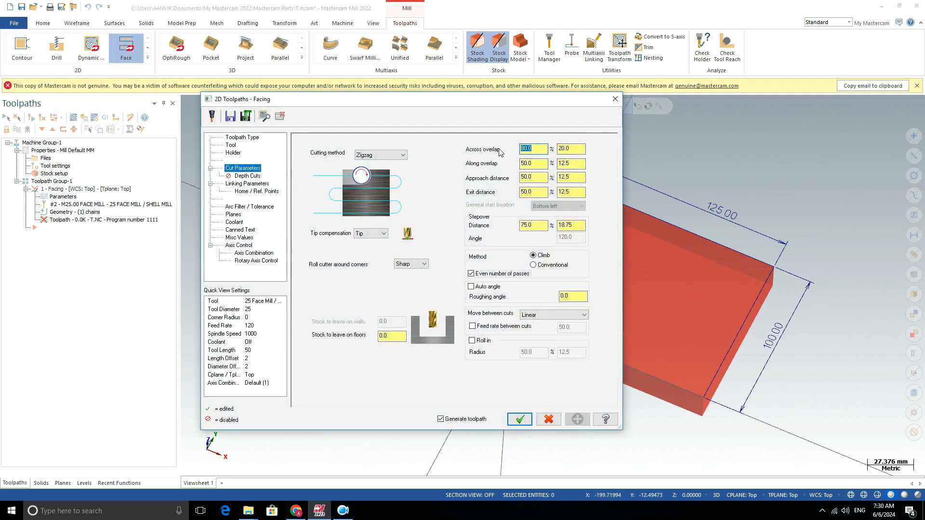
{"action": "left_click", "coordinate": [583, 148]}
{"action": "left_click_drag", "start_coordinate": [538, 163], "coordinate": [506, 168]}
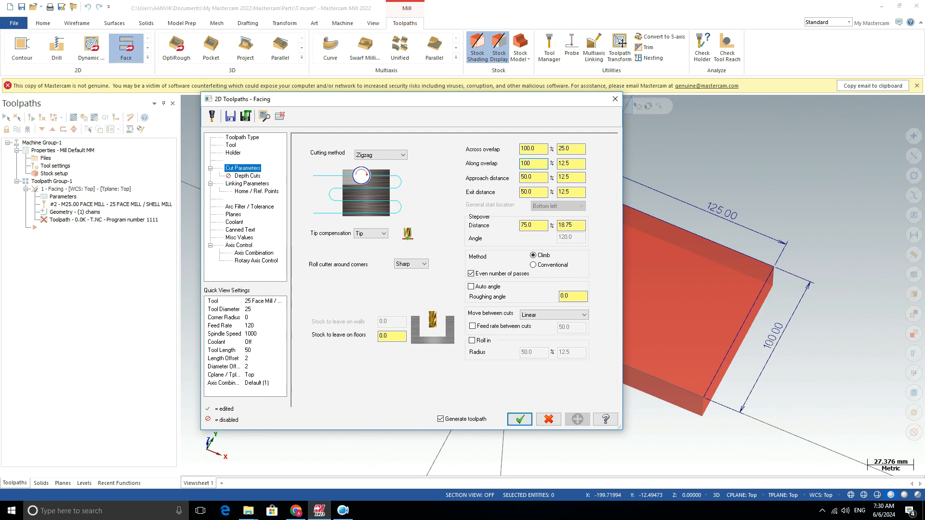
{"action": "left_click", "coordinate": [520, 419]}
Step: Try regenerating the facing toolpath with the along overlap reduced to 80%
{"action": "scroll", "coordinate": [564, 161], "scroll_direction": "up", "scroll_amount": 2}
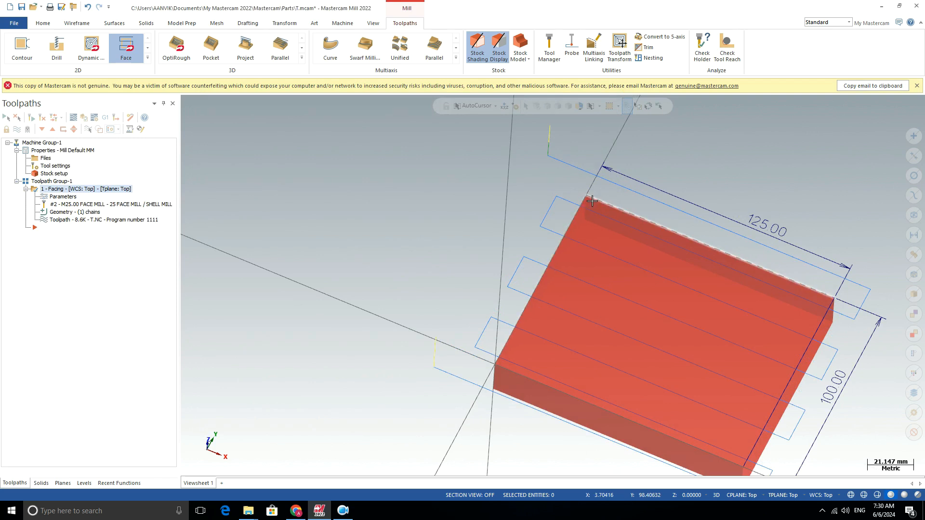
{"action": "scroll", "coordinate": [486, 230], "scroll_direction": "down", "scroll_amount": 2}
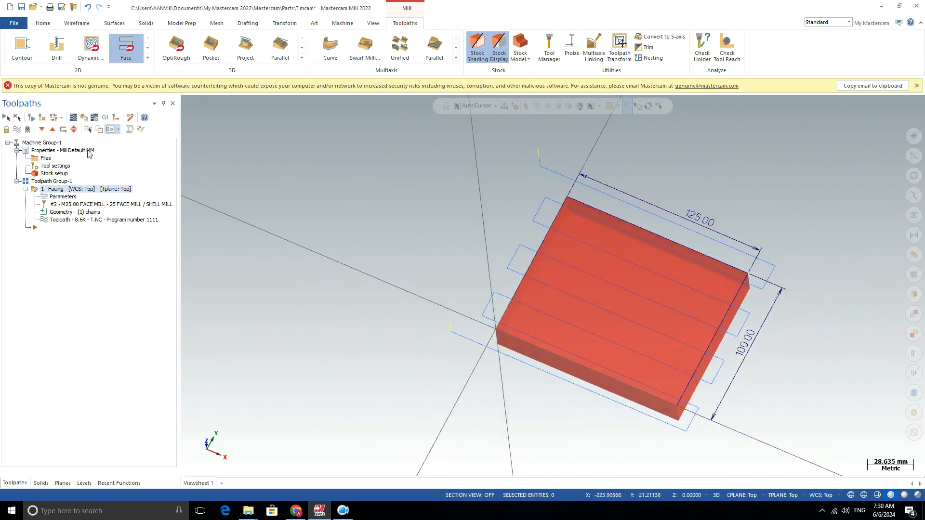
{"action": "left_click", "coordinate": [60, 198]}
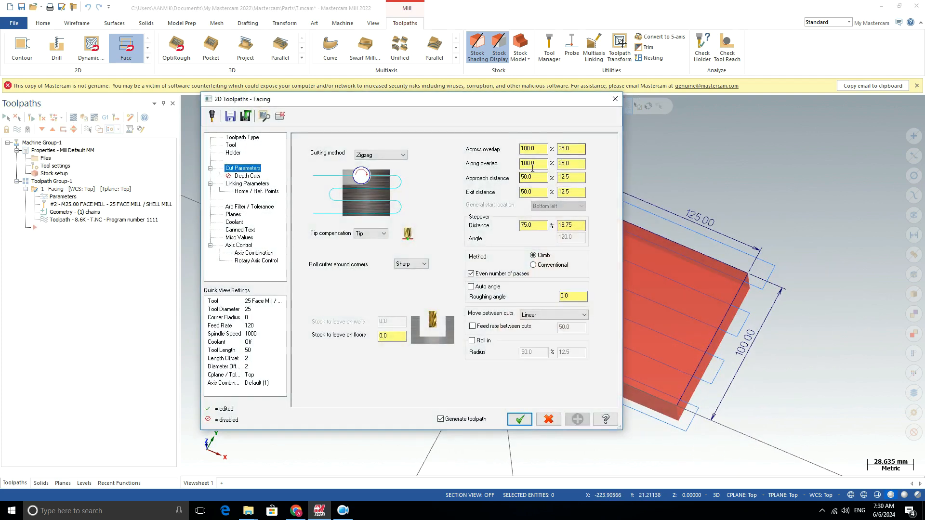
{"action": "type", "text": "80"}
{"action": "left_click", "coordinate": [524, 417]}
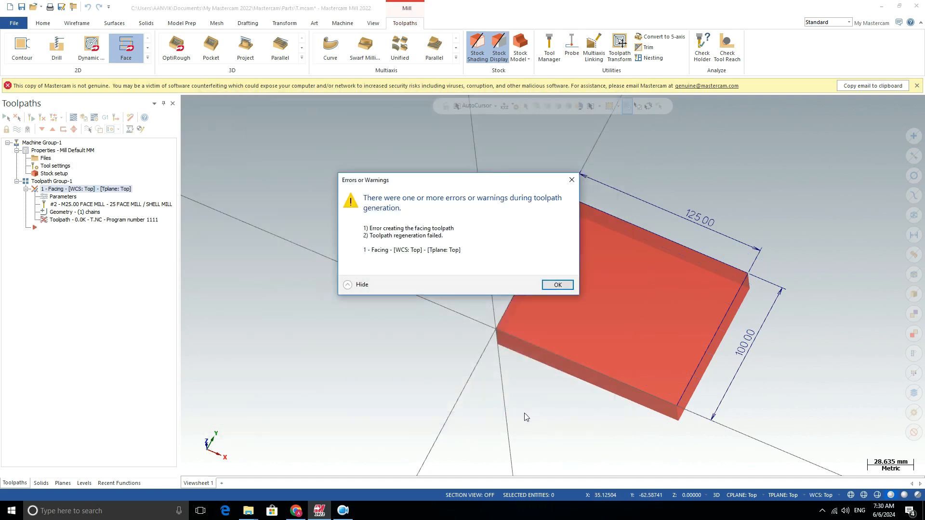
{"action": "left_click", "coordinate": [557, 285]}
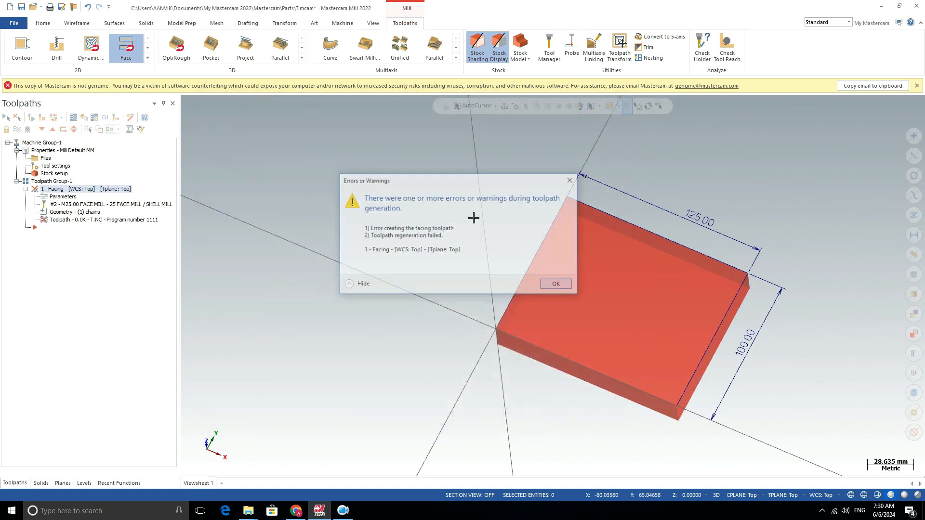
Step: Set the along overlap and the exit distance to 100% each and regenerate the facing toolpath
{"action": "left_click", "coordinate": [63, 197]}
{"action": "left_click_drag", "start_coordinate": [537, 163], "coordinate": [507, 165]}
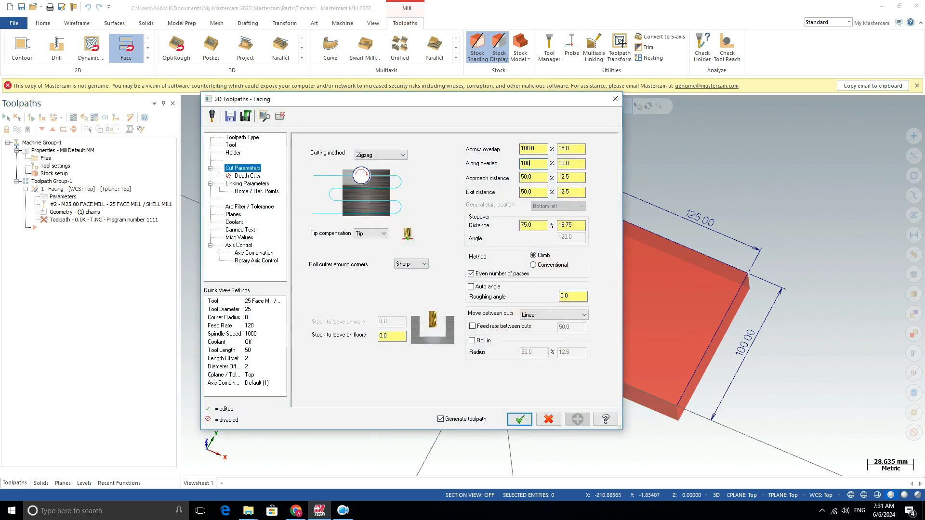
{"action": "left_click", "coordinate": [541, 177]}
{"action": "left_click_drag", "start_coordinate": [533, 192], "coordinate": [489, 195]}
{"action": "left_click", "coordinate": [536, 177]}
{"action": "type", "text": "100"}
{"action": "key", "text": "Tab"}
{"action": "left_click", "coordinate": [520, 420]}
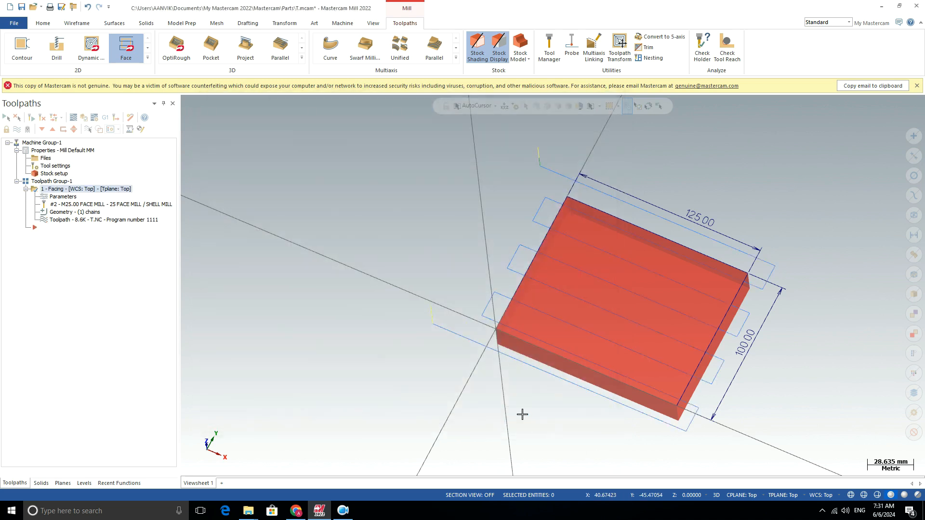
Step: Set the approach distance of the facing passes to 200% and regenerate the toolpath
{"action": "middle_click_drag", "start_coordinate": [478, 309], "coordinate": [467, 284]}
{"action": "left_click", "coordinate": [57, 197]}
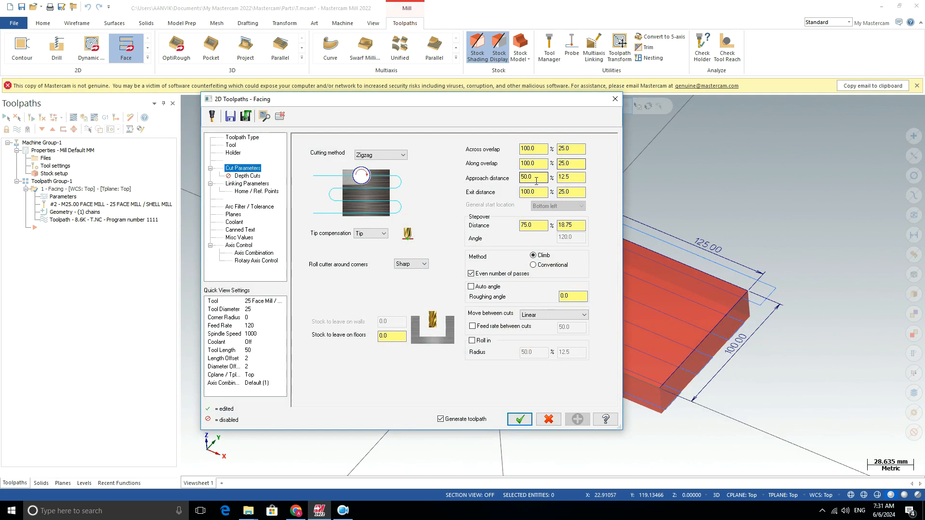
{"action": "double_click", "coordinate": [537, 178]}
{"action": "type", "text": "200"}
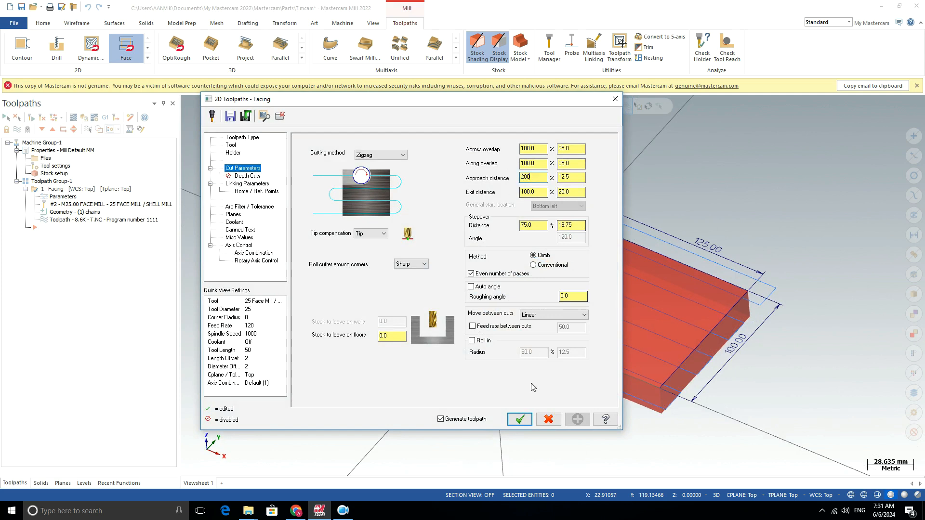
{"action": "left_click", "coordinate": [516, 418]}
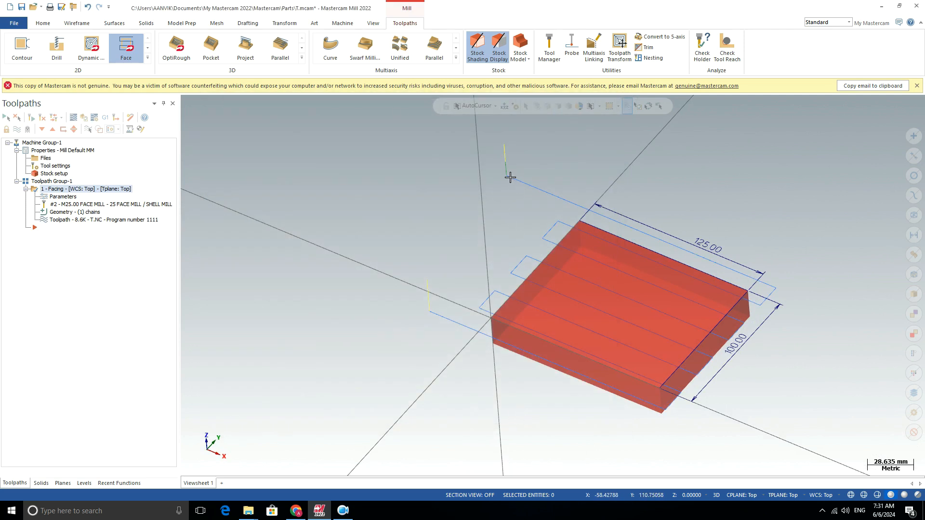
Step: Inspect the lengthened approach and exit moves, then verify the zigzag facing toolpath by playing the full simulation
{"action": "mouse_move", "coordinate": [539, 208]}
{"action": "middle_mouse_down"}
{"action": "mouse_move", "coordinate": [562, 258]}
{"action": "mouse_move", "coordinate": [543, 211]}
{"action": "middle_mouse_up"}
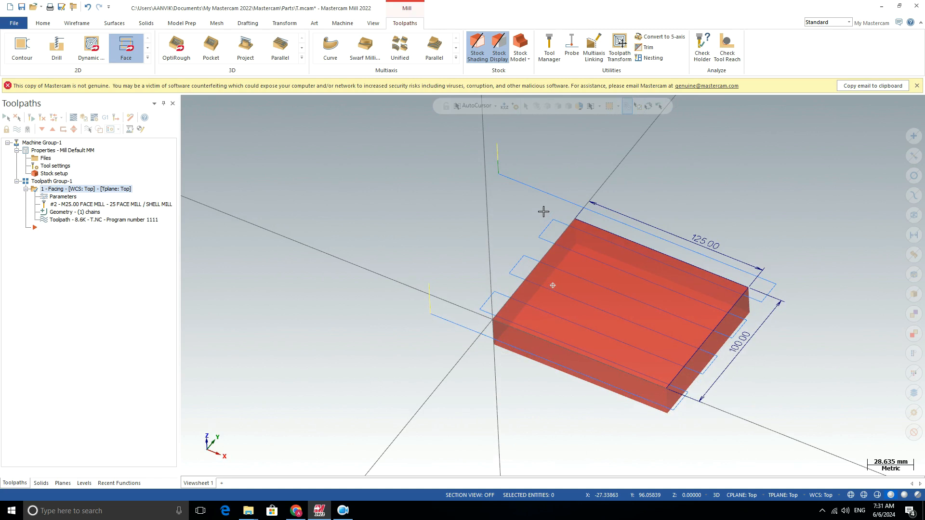
{"action": "mouse_move", "coordinate": [450, 318]}
{"action": "middle_mouse_down"}
{"action": "mouse_move", "coordinate": [455, 362]}
{"action": "mouse_move", "coordinate": [446, 311]}
{"action": "middle_mouse_up"}
{"action": "scroll", "coordinate": [561, 285], "scroll_direction": "up", "scroll_amount": 5}
{"action": "scroll", "coordinate": [484, 279], "scroll_direction": "down", "scroll_amount": 6}
{"action": "mouse_move", "coordinate": [411, 278]}
{"action": "middle_mouse_down"}
{"action": "mouse_move", "coordinate": [434, 246]}
{"action": "mouse_move", "coordinate": [426, 267]}
{"action": "middle_mouse_up"}
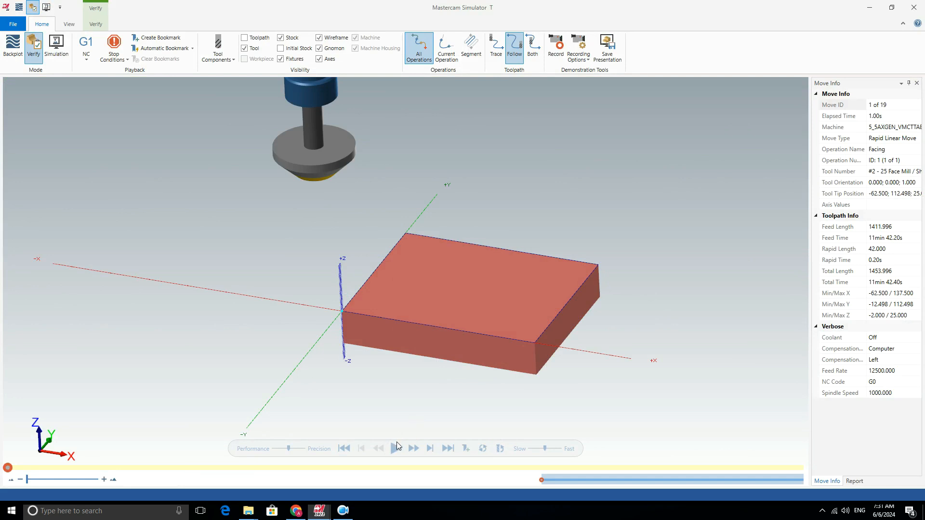
{"action": "left_click", "coordinate": [397, 448]}
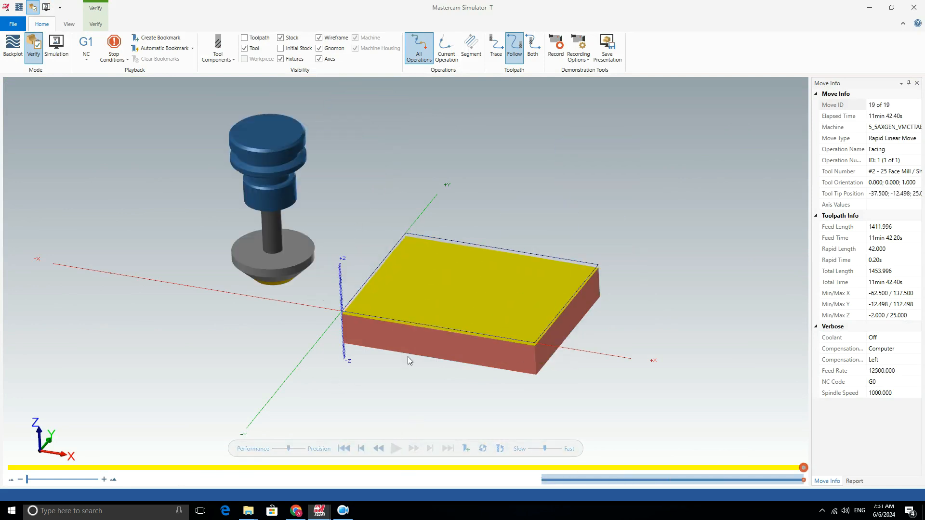
Step: Examine the faced stock from several angles after the simulation, then close the simulator
{"action": "scroll", "coordinate": [438, 323], "scroll_direction": "up", "scroll_amount": 3}
{"action": "scroll", "coordinate": [427, 328], "scroll_direction": "down", "scroll_amount": 2}
{"action": "mouse_move", "coordinate": [427, 328]}
{"action": "middle_mouse_down"}
{"action": "mouse_move", "coordinate": [465, 314]}
{"action": "mouse_move", "coordinate": [413, 327]}
{"action": "middle_mouse_up"}
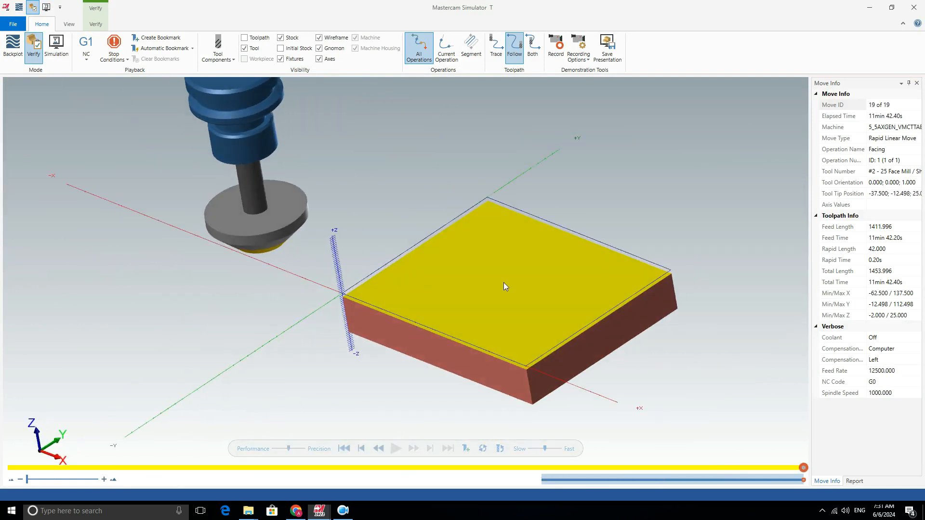
{"action": "left_click", "coordinate": [916, 8]}
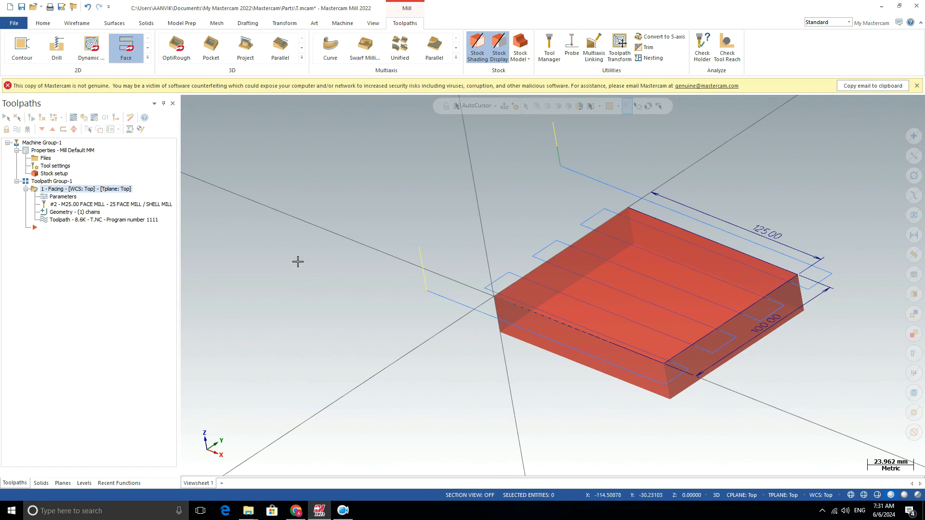
Step: Verify the facing toolpath again with a full simulation run, check its elapsed machining time, and close the simulator
{"action": "mouse_move", "coordinate": [378, 326]}
{"action": "middle_mouse_down"}
{"action": "mouse_move", "coordinate": [429, 303]}
{"action": "mouse_move", "coordinate": [1, 222]}
{"action": "middle_mouse_up"}
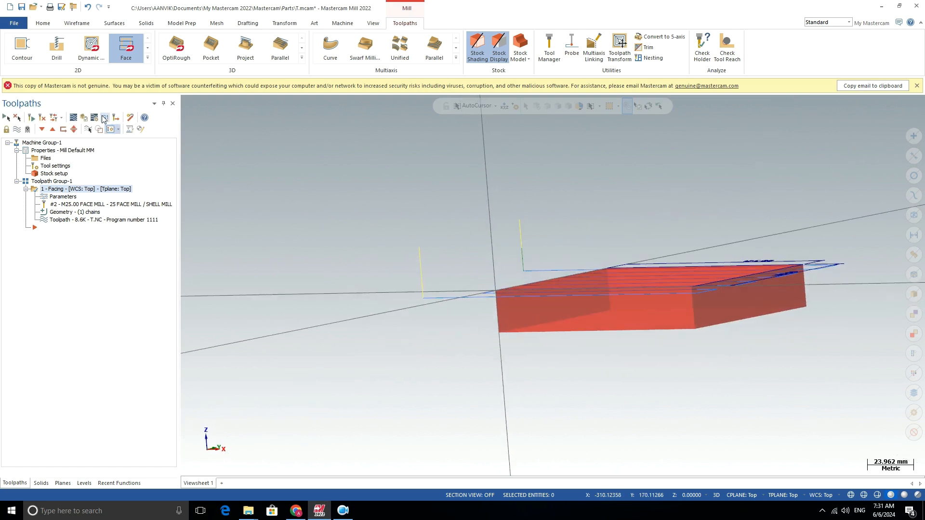
{"action": "middle_click_drag", "start_coordinate": [355, 316], "coordinate": [597, 294]}
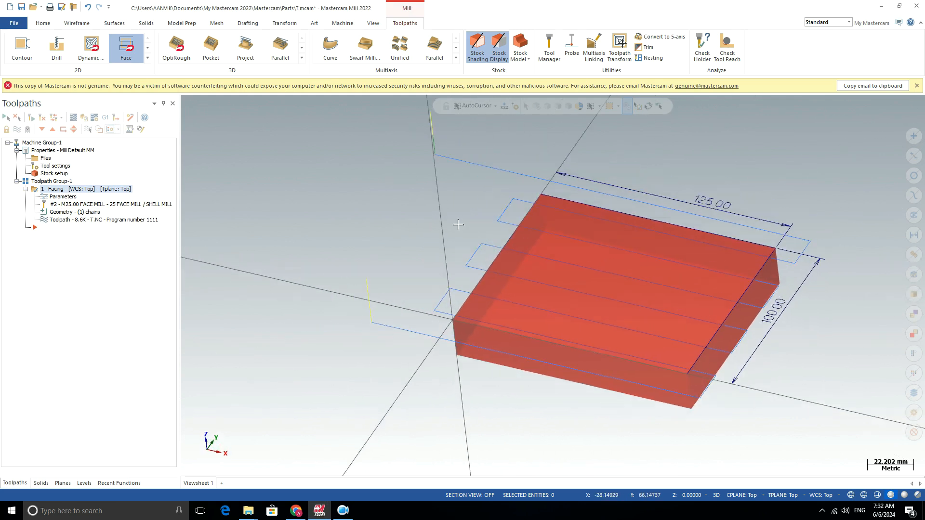
{"action": "left_click", "coordinate": [85, 118]}
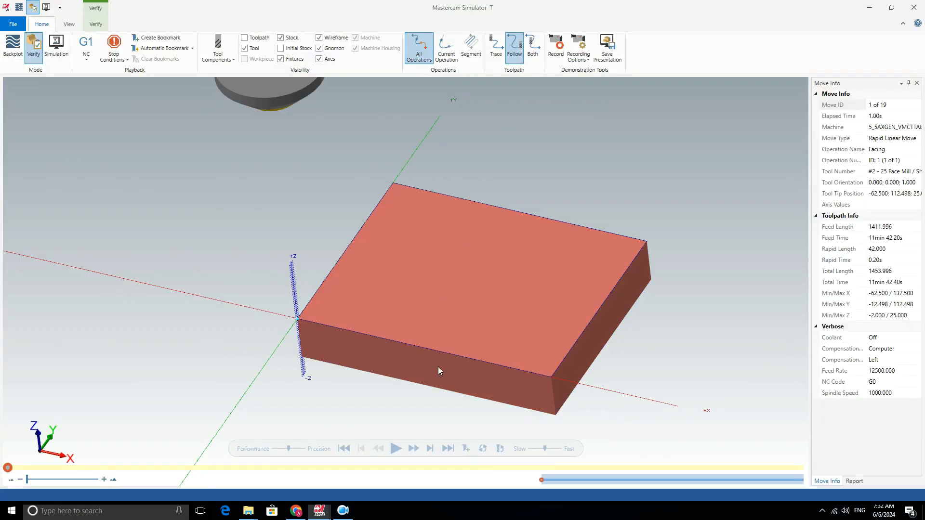
{"action": "left_click", "coordinate": [396, 448]}
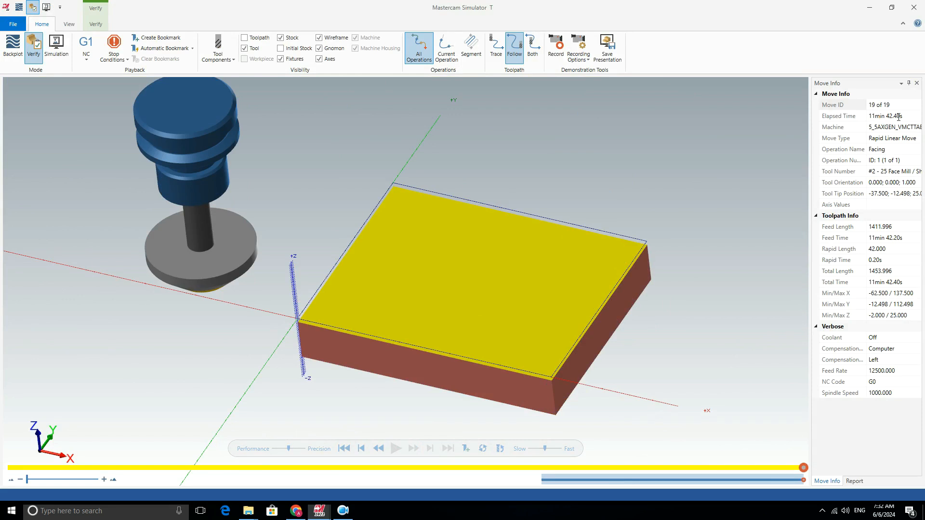
{"action": "scroll", "coordinate": [388, 341], "scroll_direction": "down", "scroll_amount": 4}
{"action": "middle_click_drag", "start_coordinate": [325, 349], "coordinate": [322, 331]}
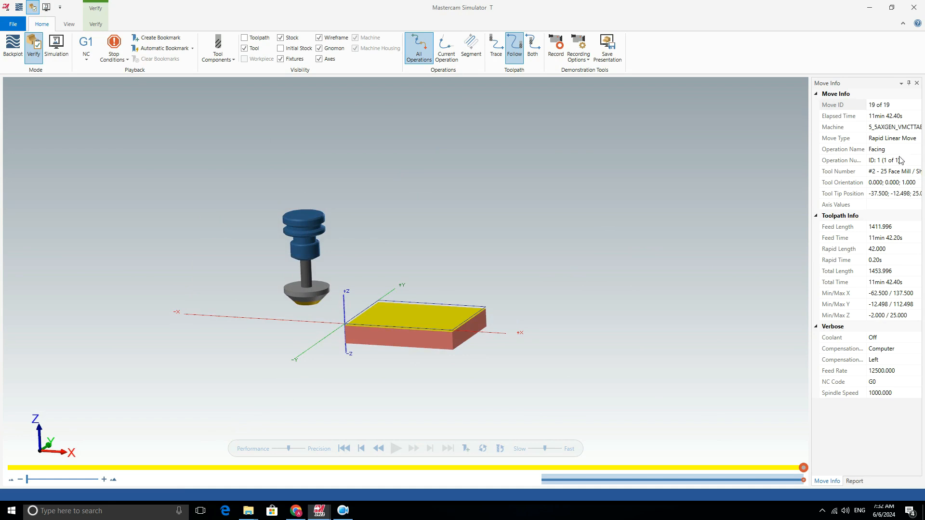
{"action": "left_click", "coordinate": [914, 7]}
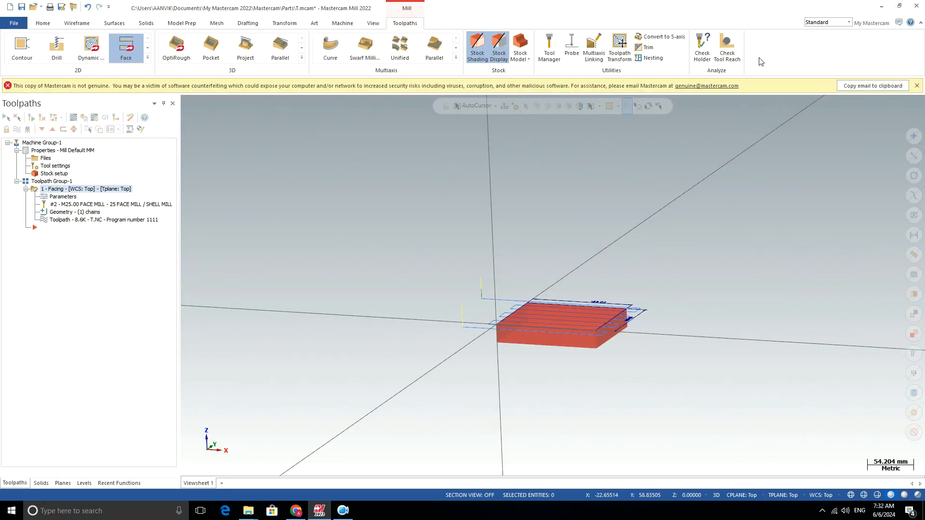
Step: Review the face mill's feed rate, feed per tooth and cutting speed in the facing operation's tool parameters
{"action": "left_click", "coordinate": [60, 198]}
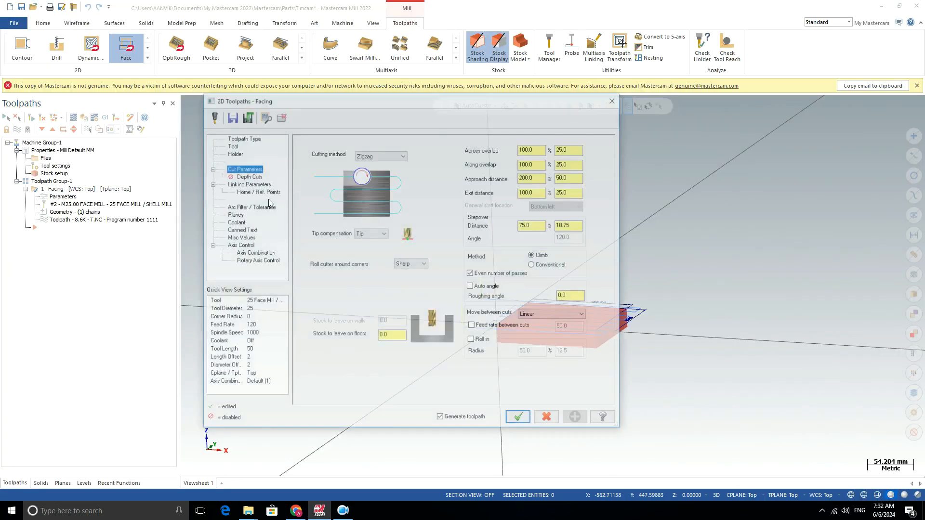
{"action": "left_click", "coordinate": [231, 146]}
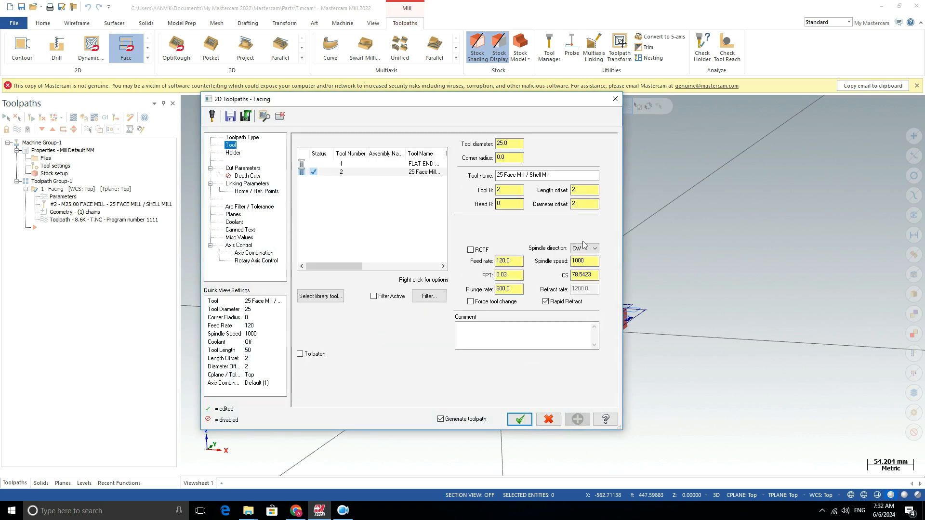
{"action": "left_click_drag", "start_coordinate": [518, 261], "coordinate": [490, 263]}
{"action": "left_click_drag", "start_coordinate": [500, 275], "coordinate": [507, 278]}
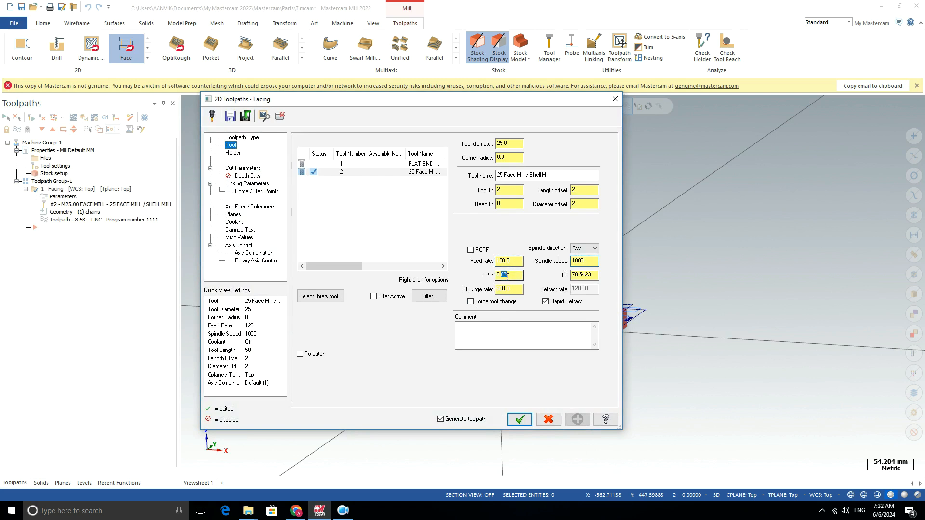
{"action": "left_click_drag", "start_coordinate": [597, 274], "coordinate": [557, 274]}
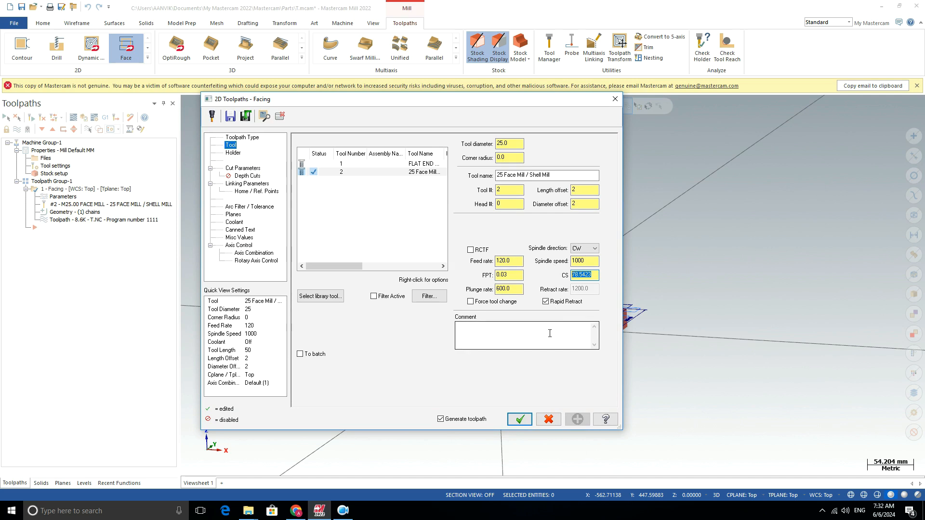
{"action": "left_click", "coordinate": [521, 419]}
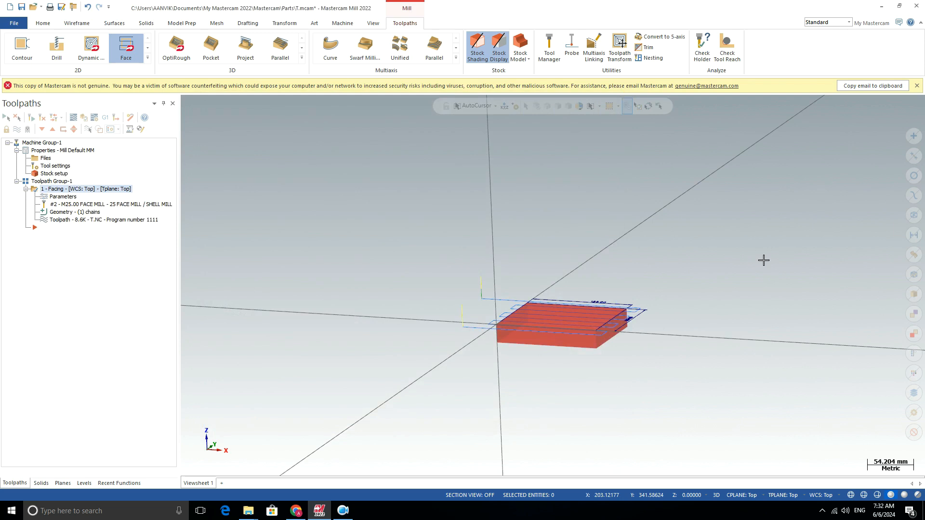
{"action": "scroll", "coordinate": [506, 294], "scroll_direction": "up", "scroll_amount": 3}
{"action": "mouse_move", "coordinate": [321, 262]}
{"action": "middle_mouse_down"}
{"action": "mouse_move", "coordinate": [349, 285]}
{"action": "mouse_move", "coordinate": [374, 260]}
{"action": "mouse_move", "coordinate": [341, 262]}
{"action": "mouse_move", "coordinate": [317, 277]}
{"action": "middle_mouse_up"}
{"action": "scroll", "coordinate": [610, 365], "scroll_direction": "up", "scroll_amount": 2}
{"action": "scroll", "coordinate": [541, 316], "scroll_direction": "up", "scroll_amount": 1}
{"action": "scroll", "coordinate": [542, 318], "scroll_direction": "down", "scroll_amount": 2}
{"action": "scroll", "coordinate": [542, 318], "scroll_direction": "down", "scroll_amount": 1}
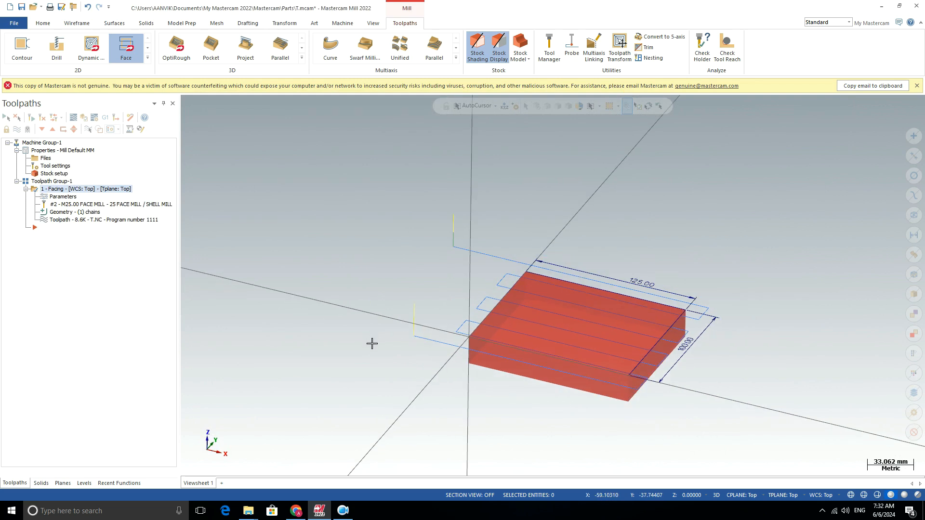
{"action": "scroll", "coordinate": [409, 312], "scroll_direction": "down", "scroll_amount": 1}
{"action": "middle_click_drag", "start_coordinate": [409, 313], "coordinate": [421, 308]}
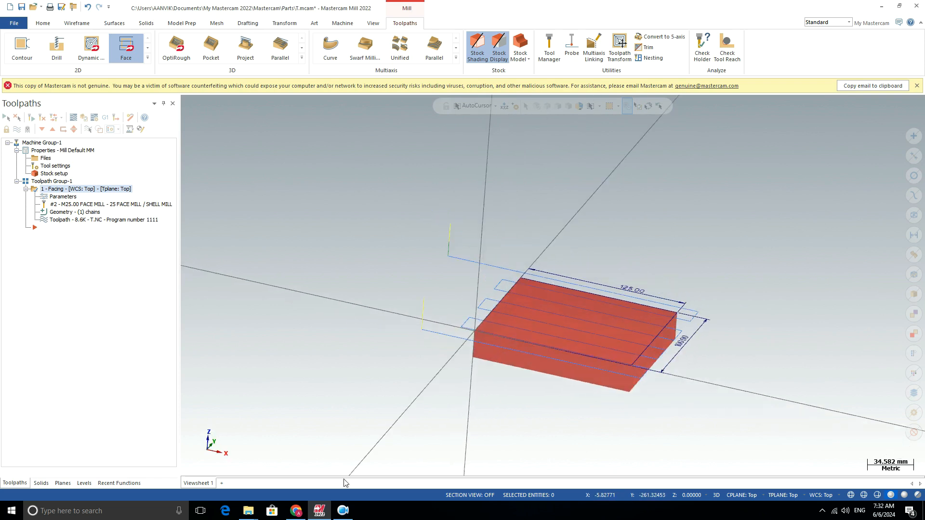